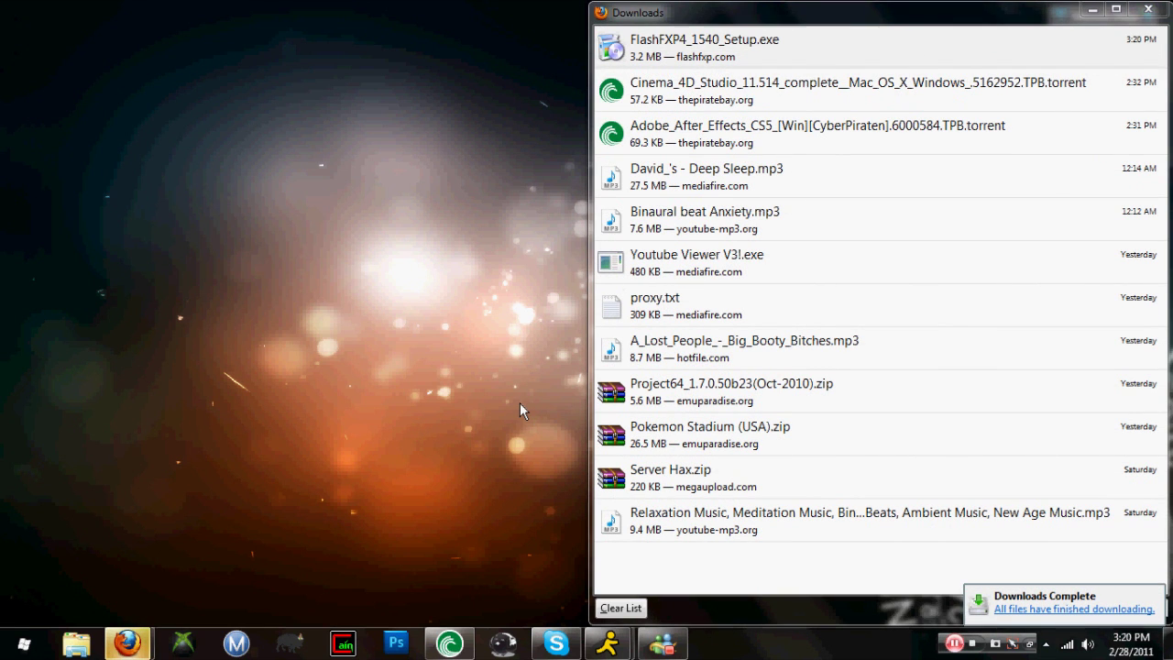
# Run FlashFXP4_1540_Setup.exe from Firefox Downloads, cancelling the accidental move to the desktop
pyautogui.moveTo(520, 402); pyautogui.dragTo(439, 355)
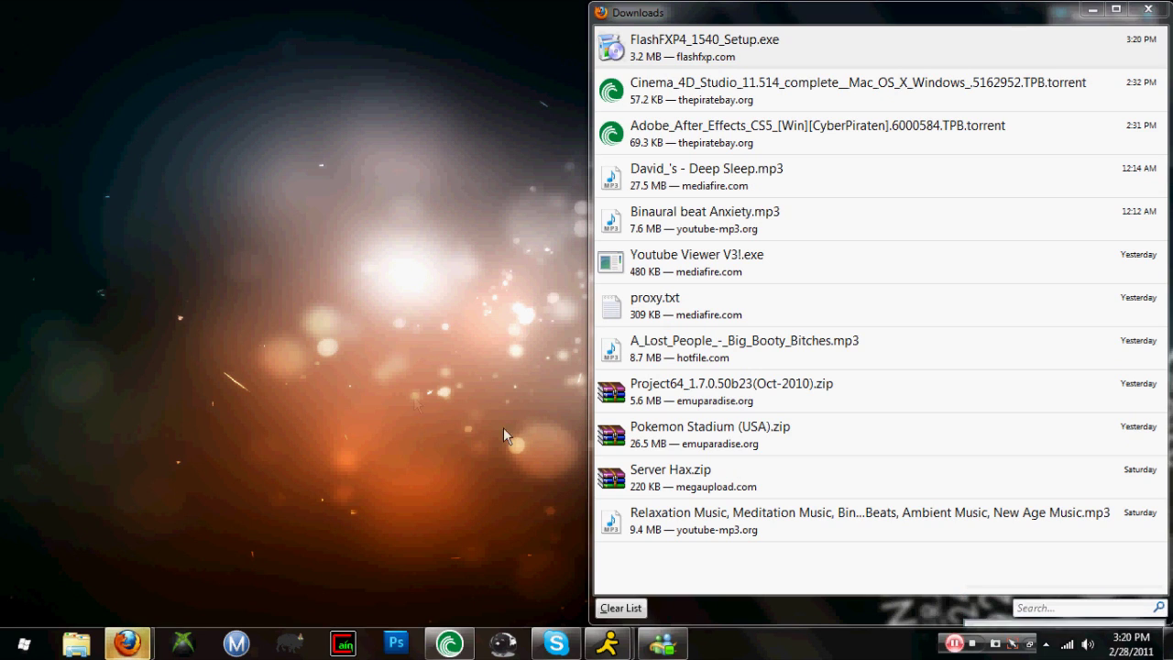
pyautogui.moveTo(384, 422); pyautogui.dragTo(534, 510)
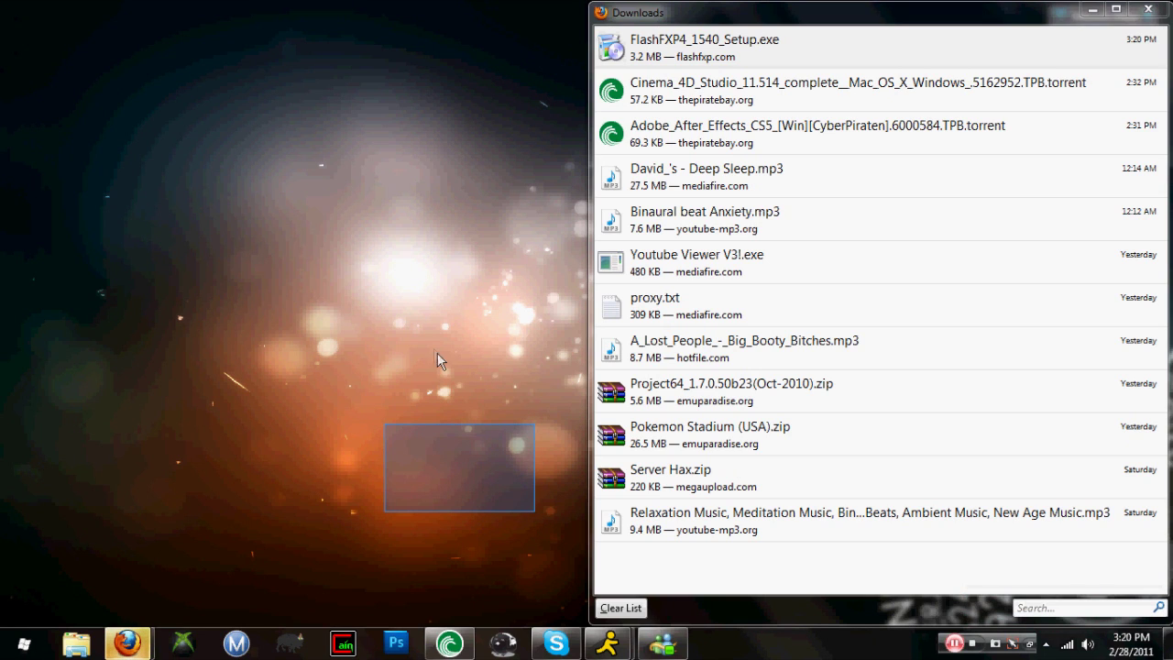
pyautogui.moveTo(433, 349); pyautogui.dragTo(488, 406)
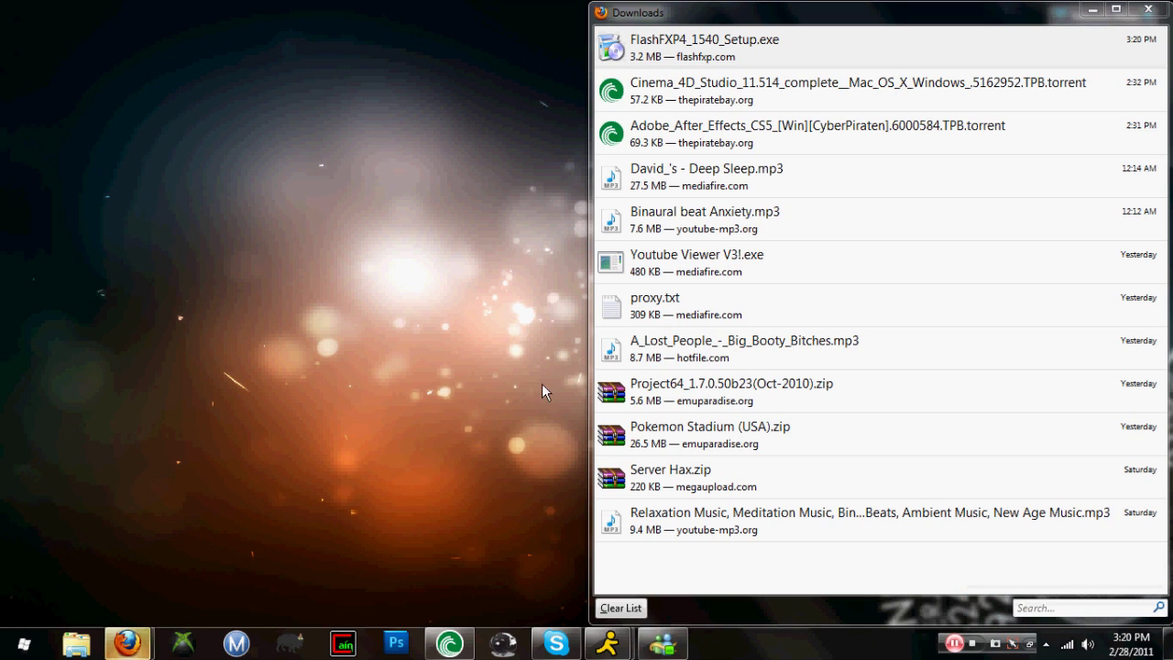
pyautogui.click(666, 70)
pyautogui.moveTo(386, 123); pyautogui.dragTo(386, 123)
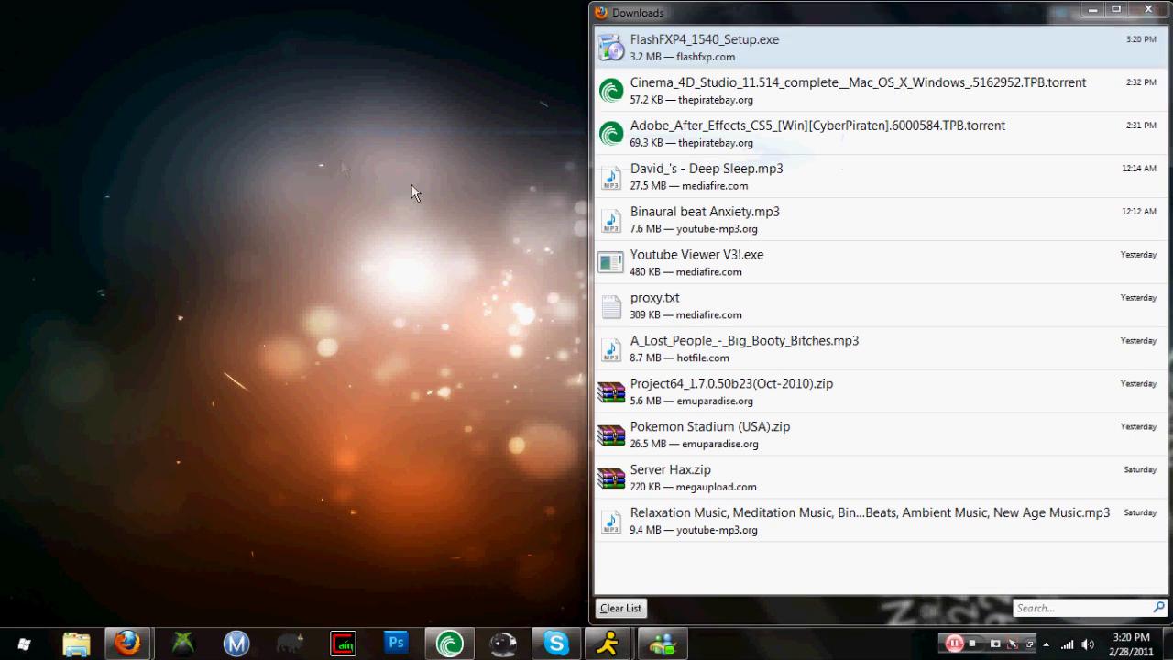
pyautogui.doubleClick(652, 62)
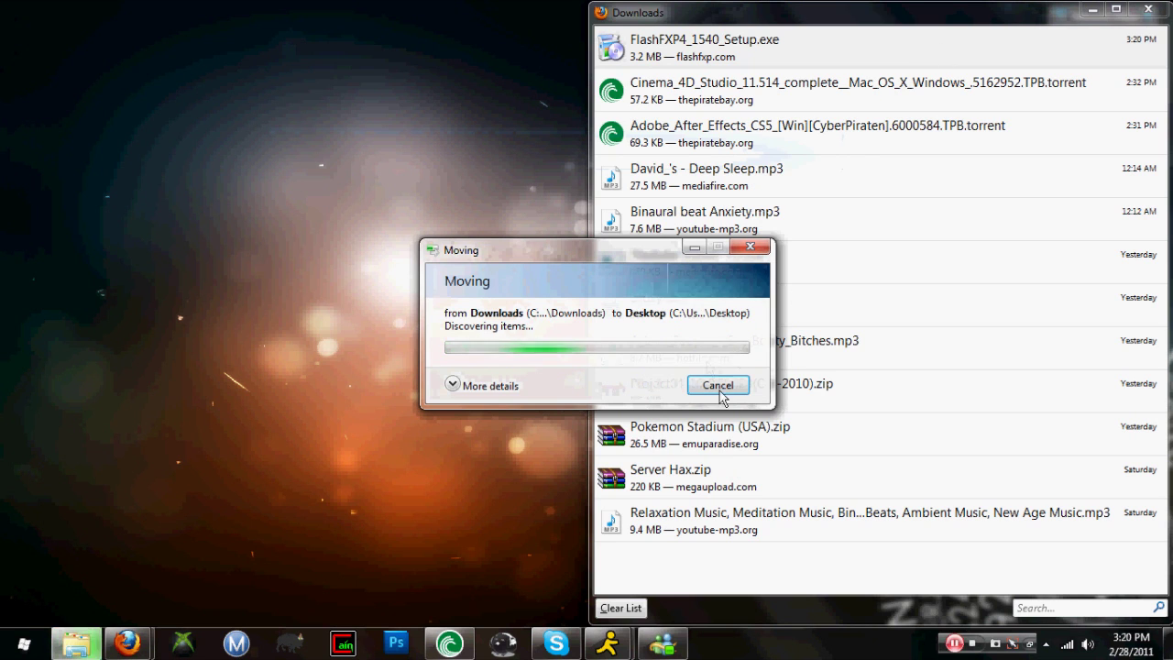
pyautogui.click(714, 385)
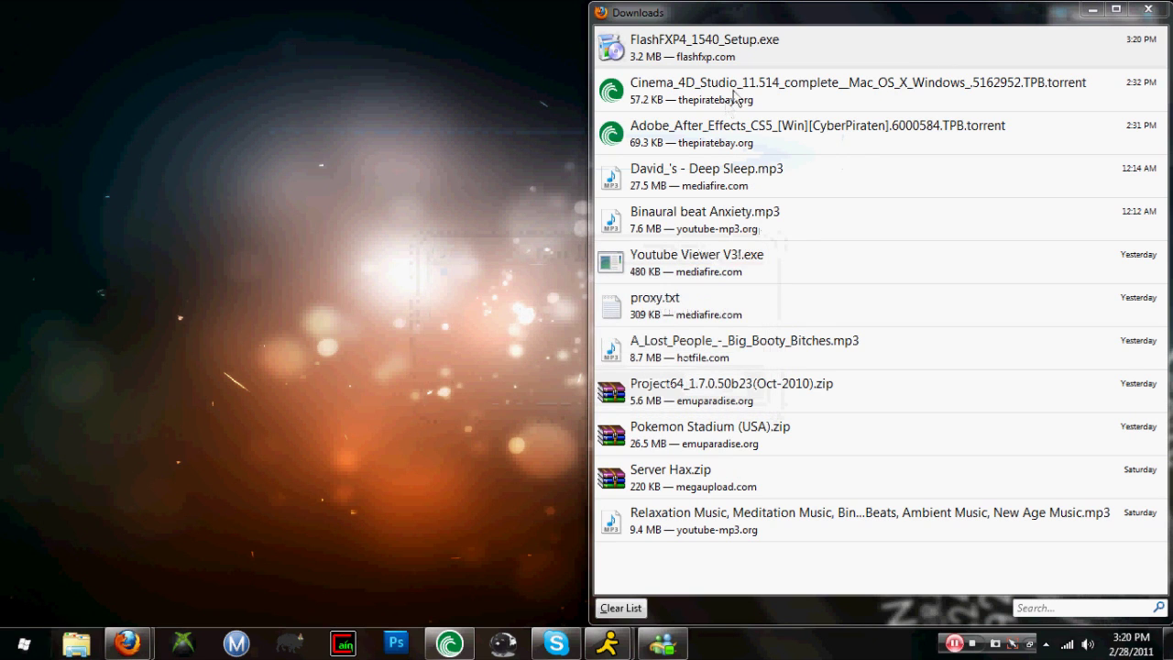
pyautogui.click(744, 42)
# Run the setup, minimize Firefox to reveal the wizard, and leave the Update setup type selected
pyautogui.doubleClick(744, 41)
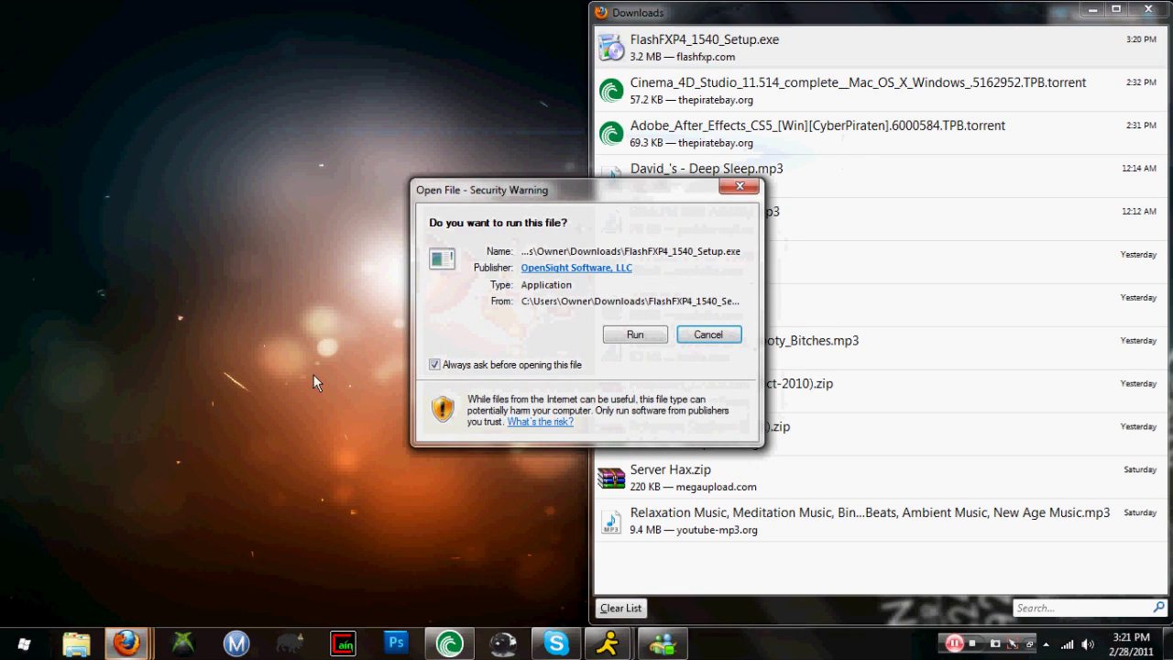
pyautogui.click(129, 644)
pyautogui.click(111, 559)
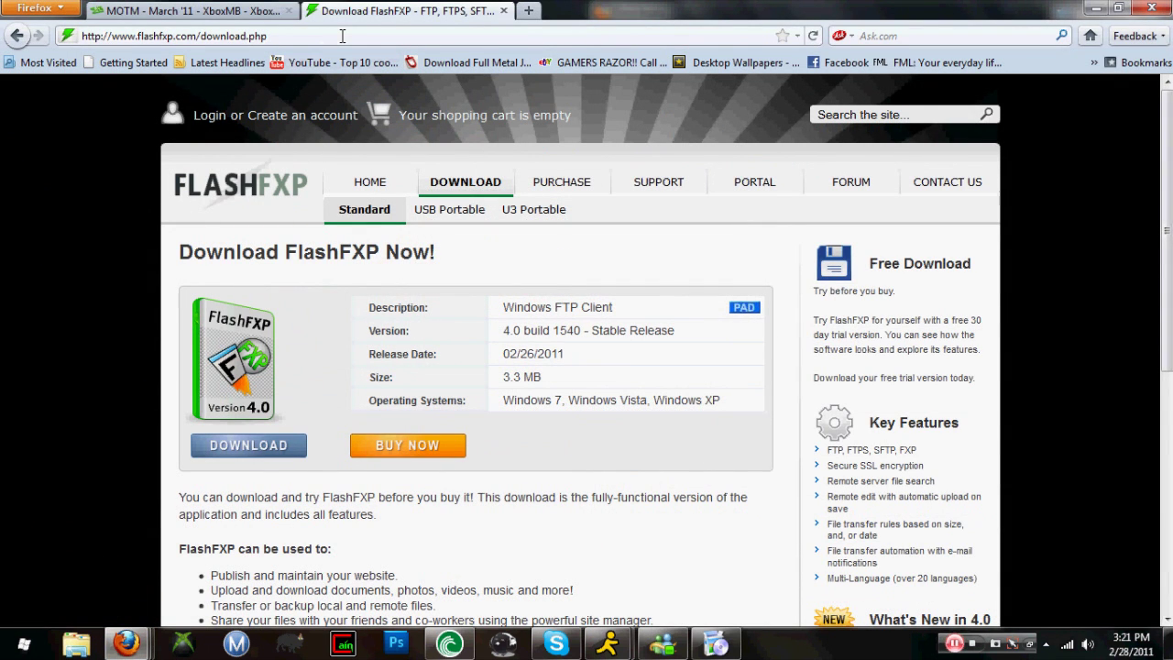
pyautogui.click(1096, 9)
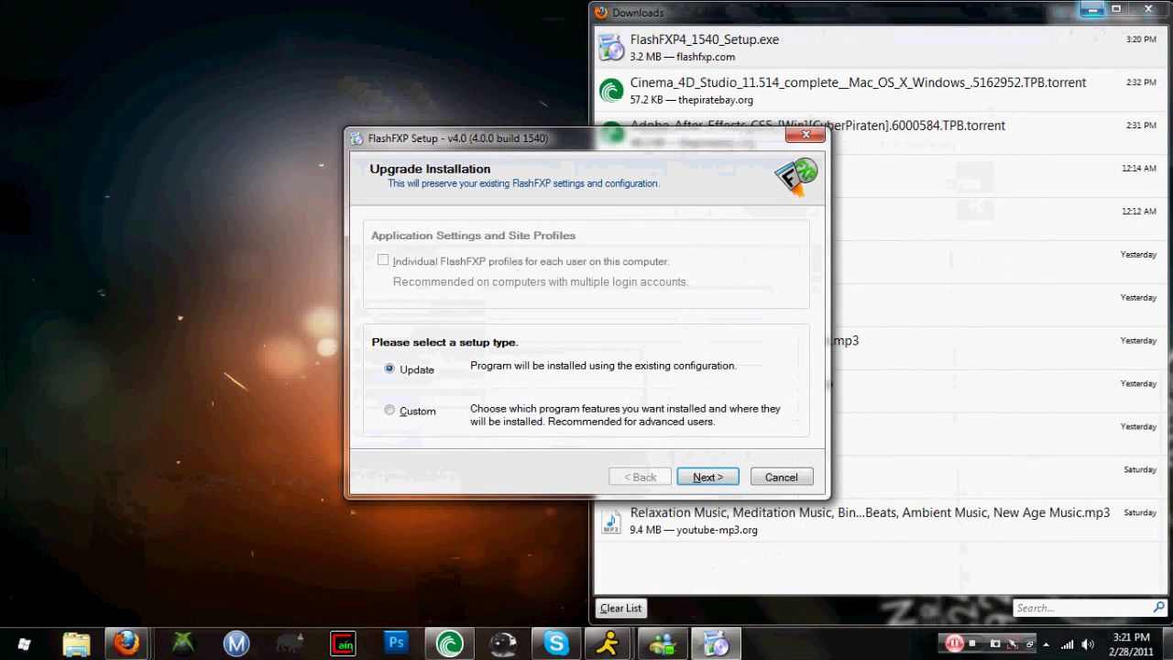
pyautogui.click(394, 411)
pyautogui.click(394, 373)
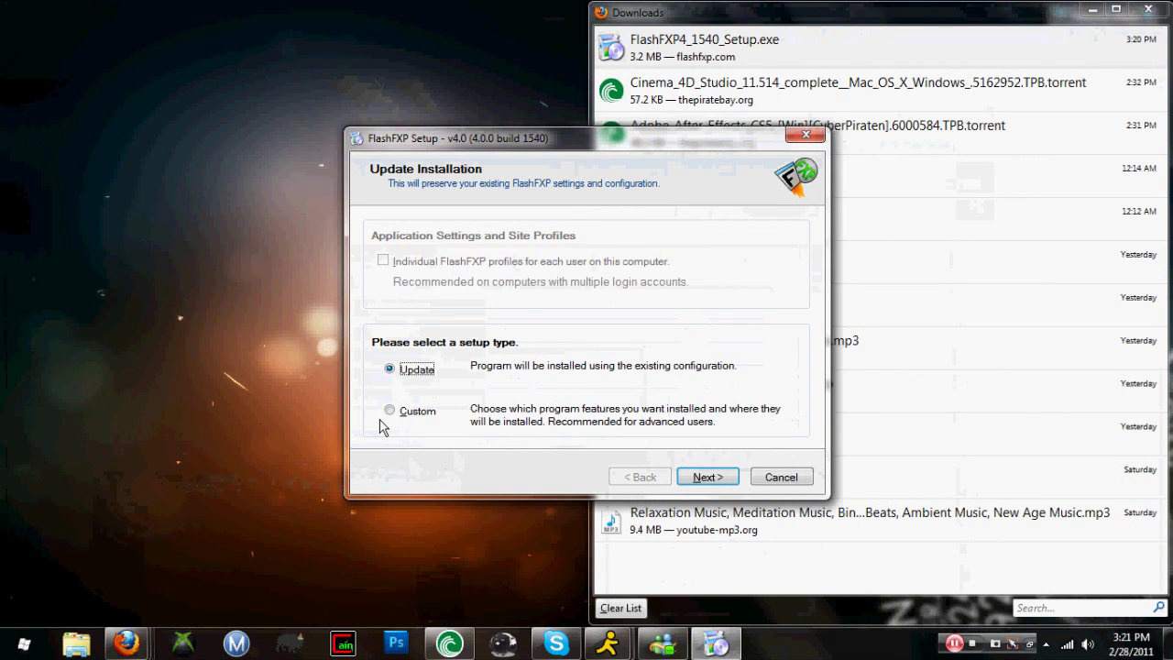
pyautogui.click(392, 411)
pyautogui.click(413, 372)
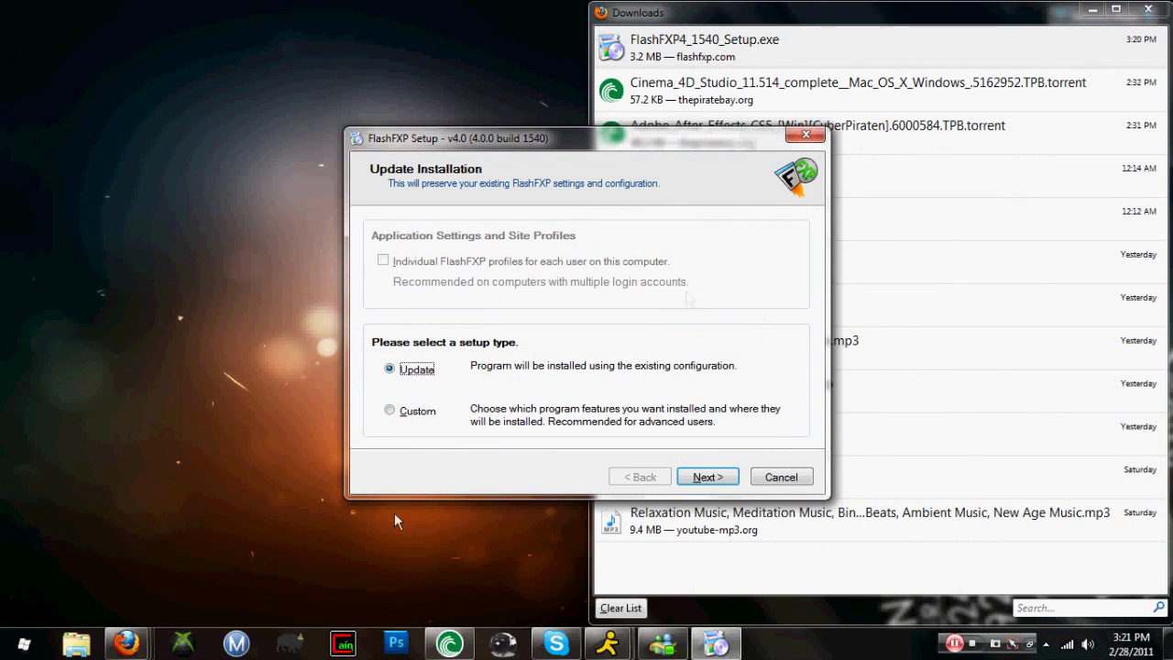
# Quit the FlashFXP setup, confirm aborting, and dismiss the aborted-installation notice
pyautogui.click(809, 136)
pyautogui.click(556, 352)
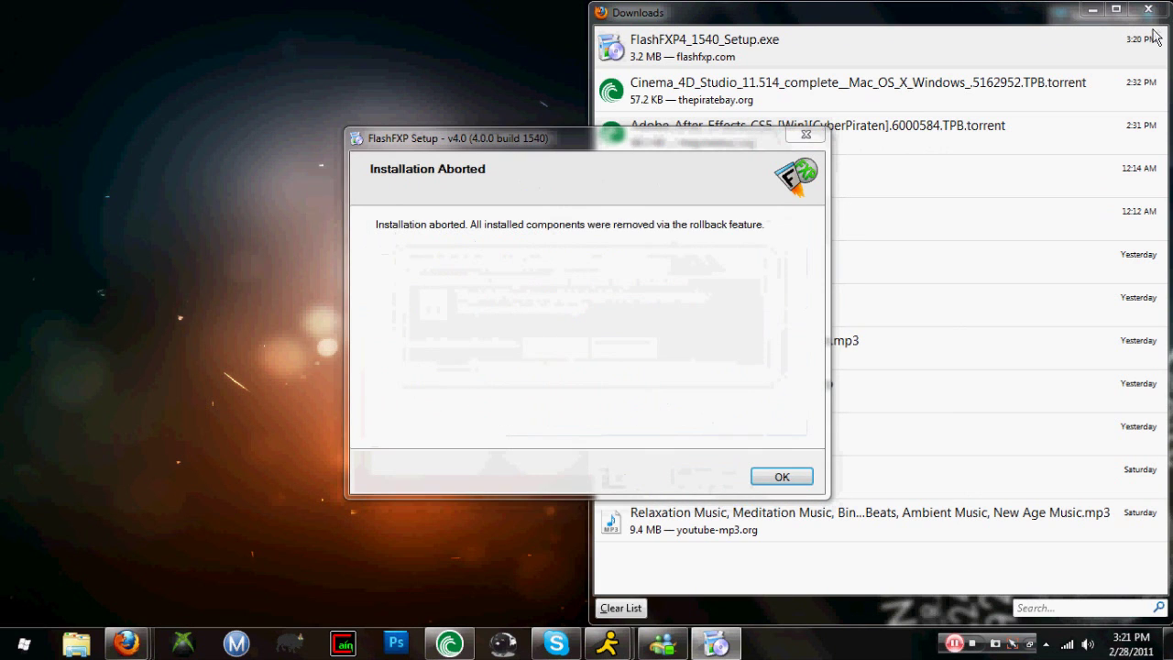
pyautogui.click(1145, 30)
pyautogui.click(542, 175)
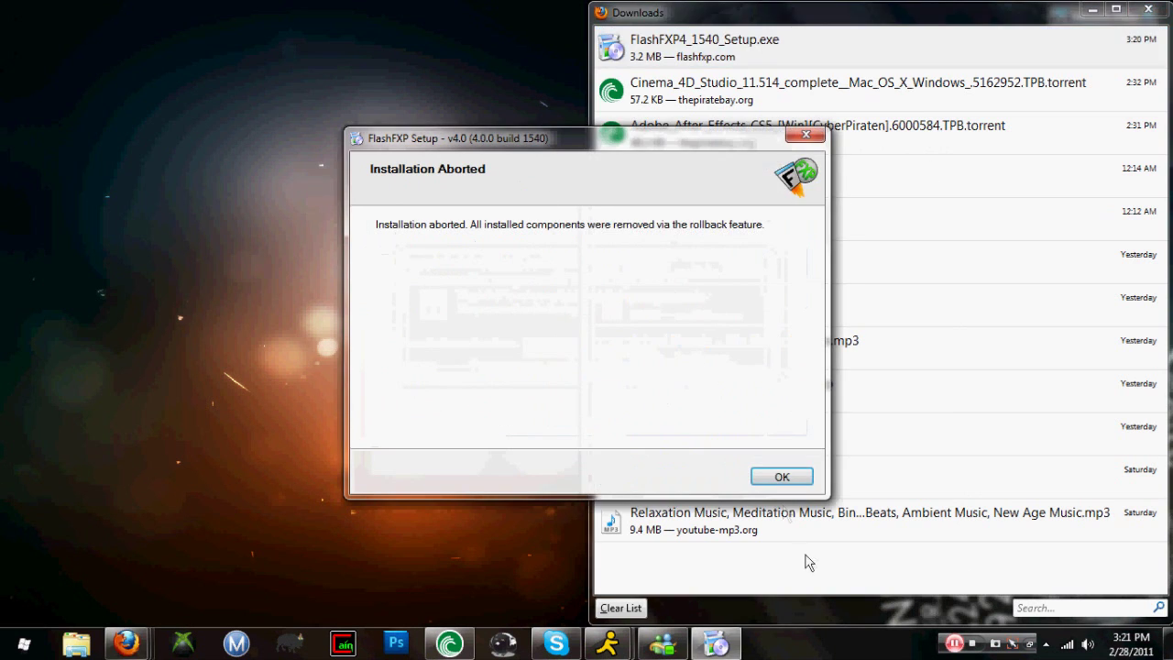
pyautogui.click(781, 477)
pyautogui.click(1092, 9)
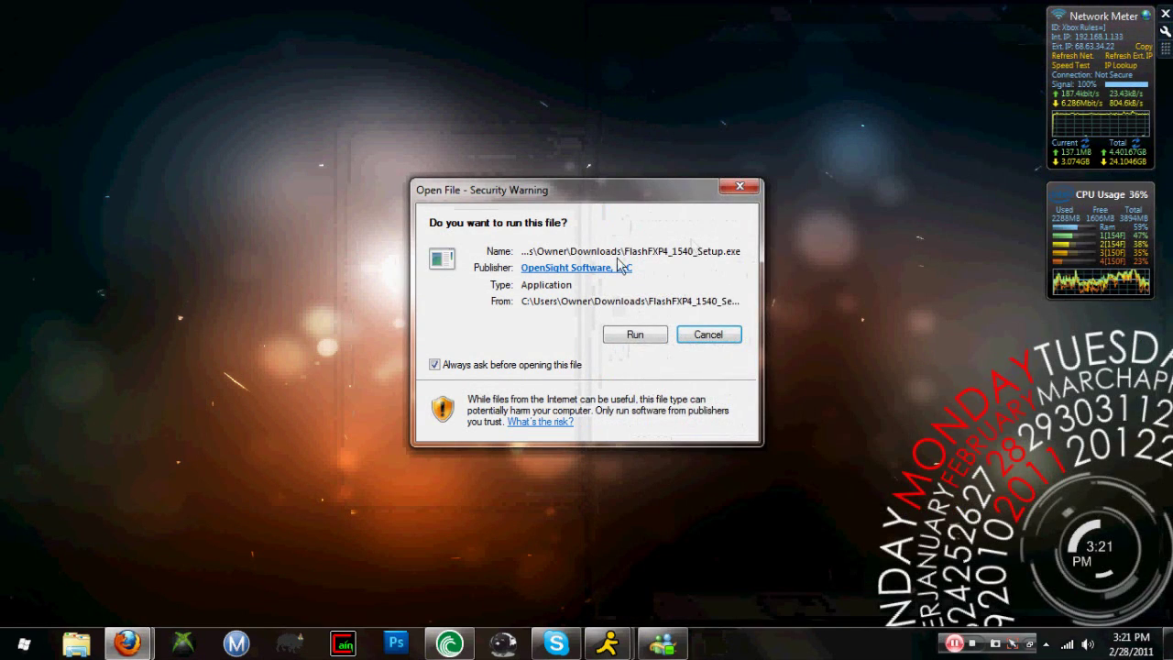
# Decline the run warning, launch FlashFXP from the desktop, accept evaluation terms, and maximize it
pyautogui.click(718, 336)
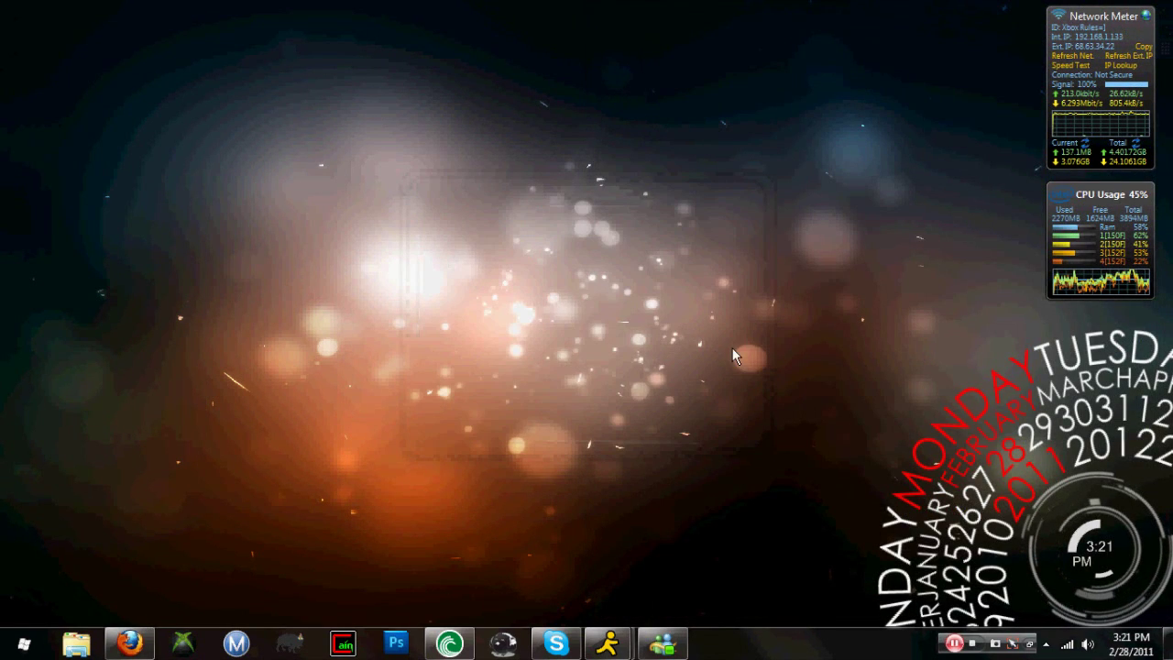
pyautogui.click(809, 401)
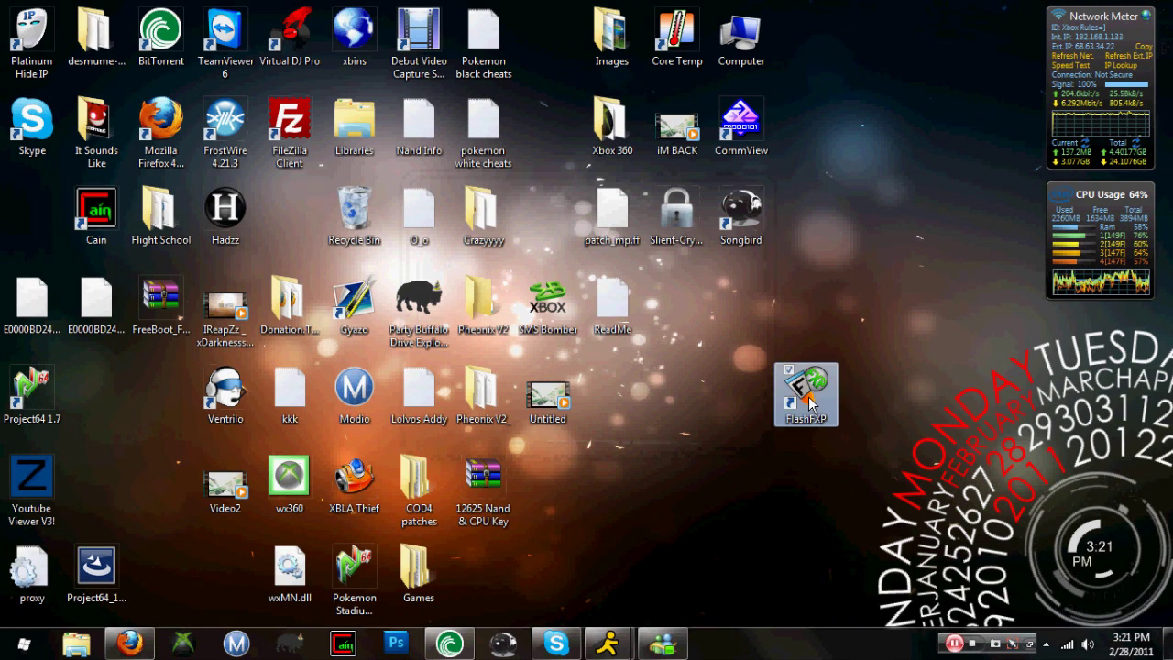
pyautogui.doubleClick(808, 401)
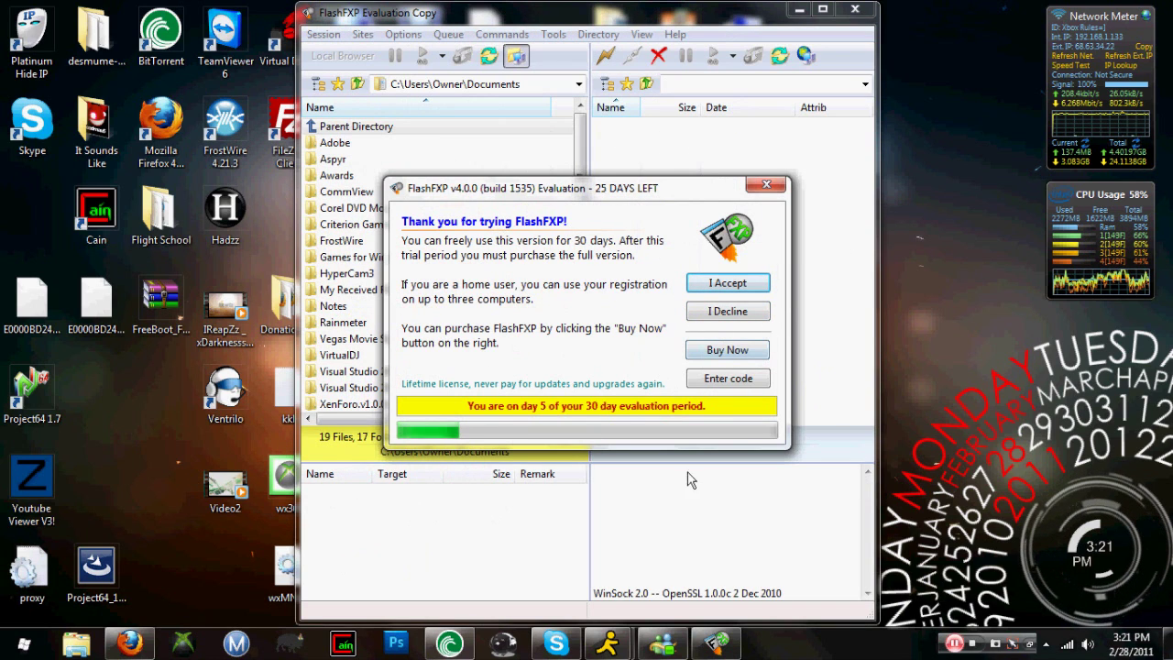
pyautogui.click(724, 286)
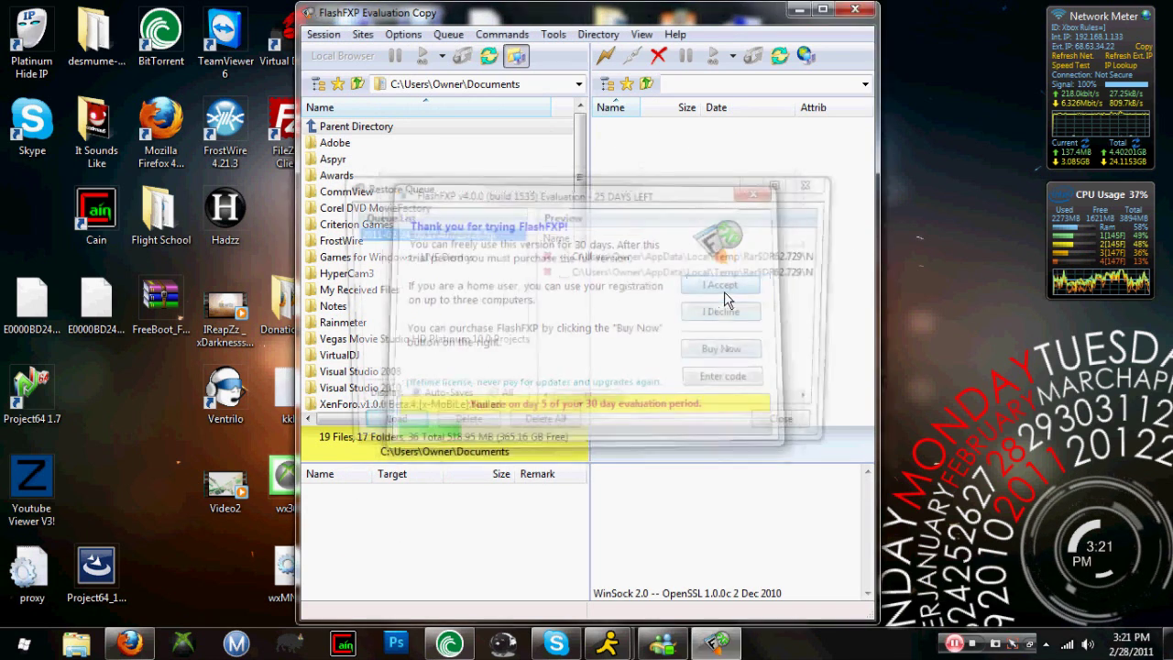
pyautogui.click(810, 185)
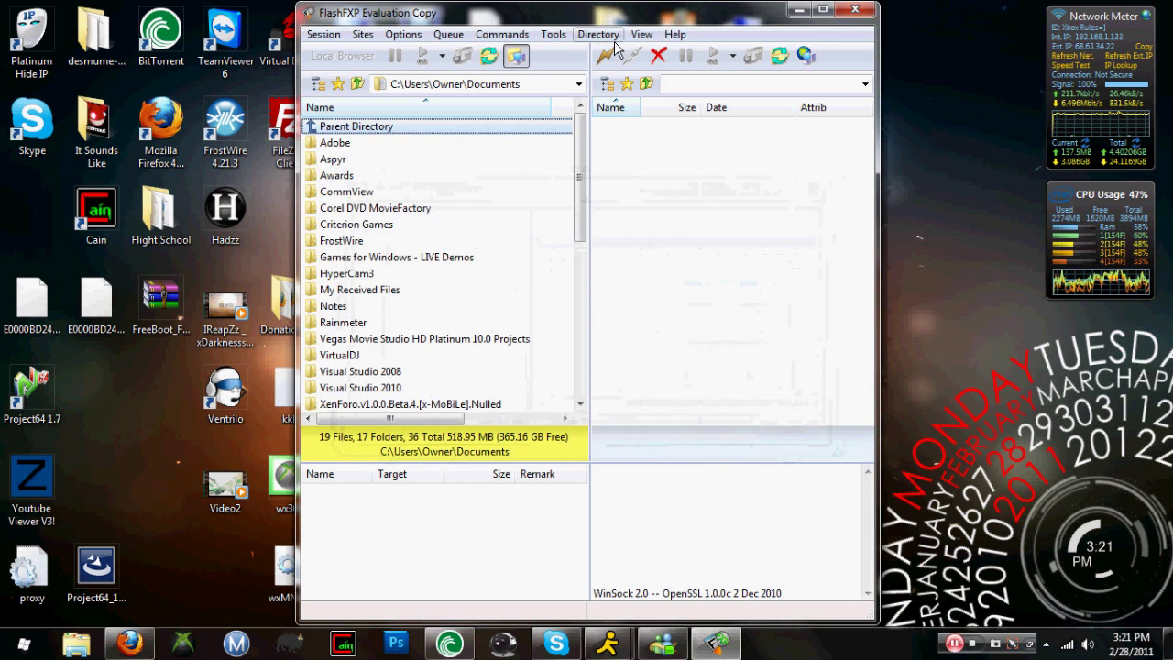
pyautogui.doubleClick(600, 22)
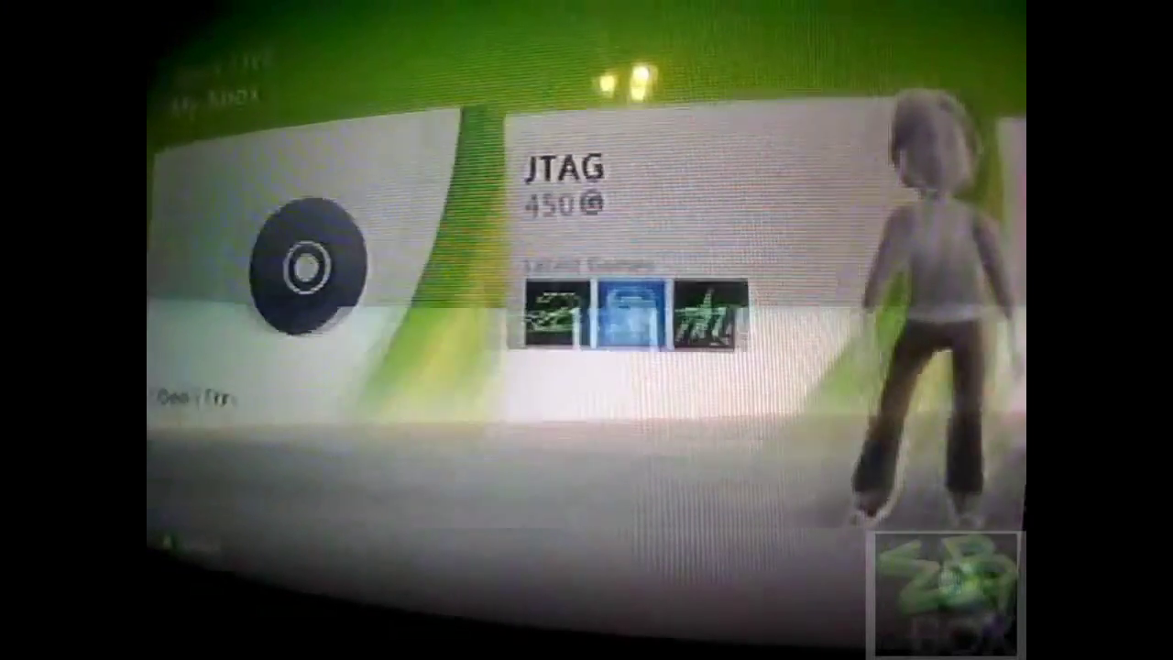
pyautogui.press('Right')
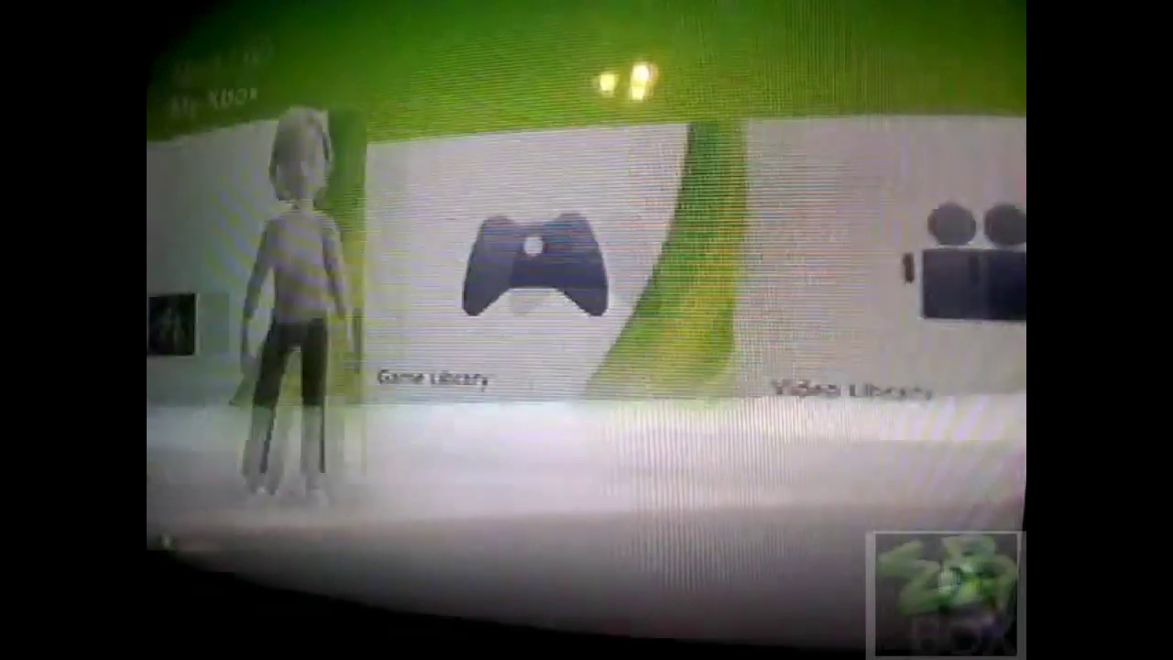
pyautogui.press('Left')
pyautogui.press('Right')
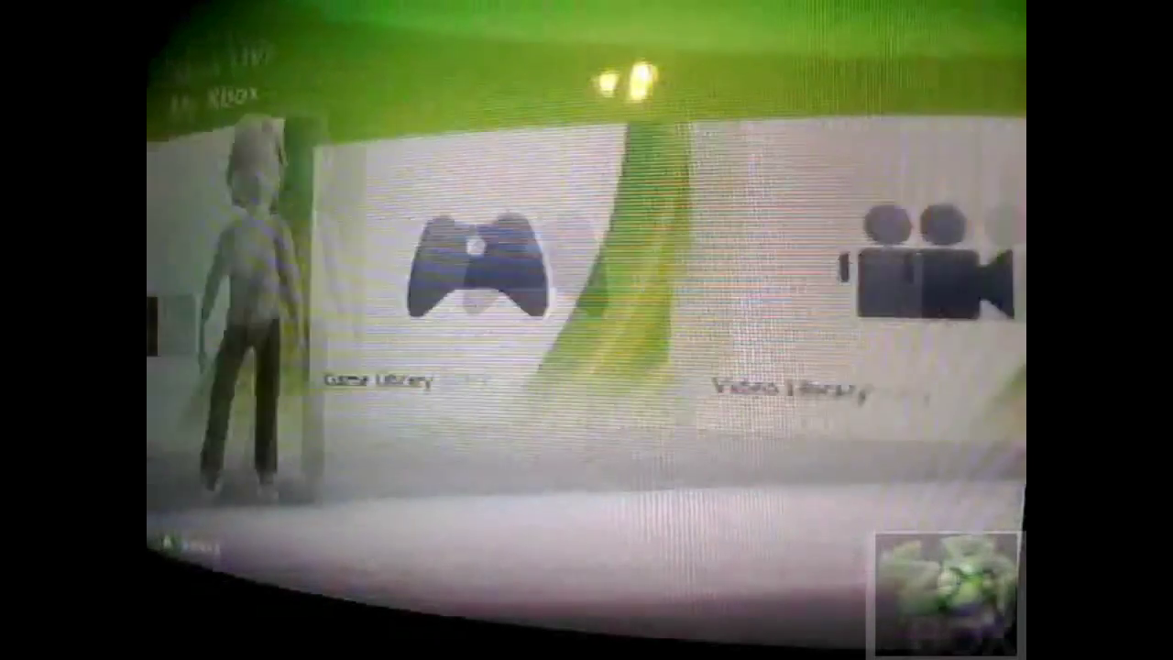
pyautogui.press('Left')
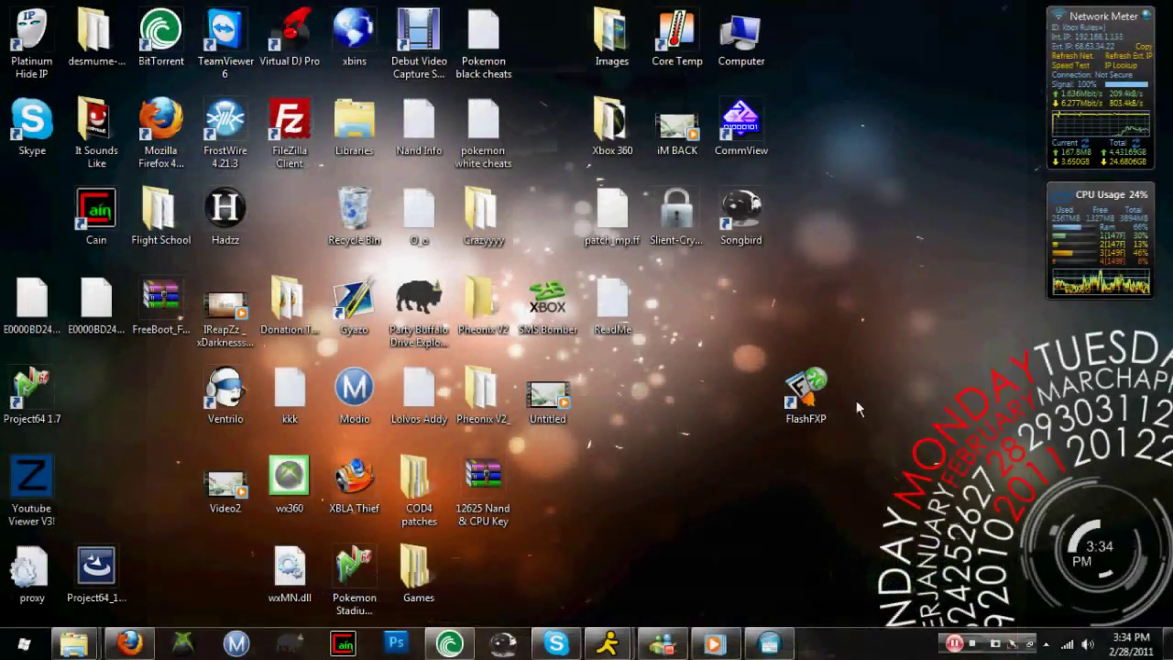
# Relaunch FlashFXP, accept the evaluation terms, dismiss Restore Queue, and open the Quick Connect form
pyautogui.doubleClick(808, 399)
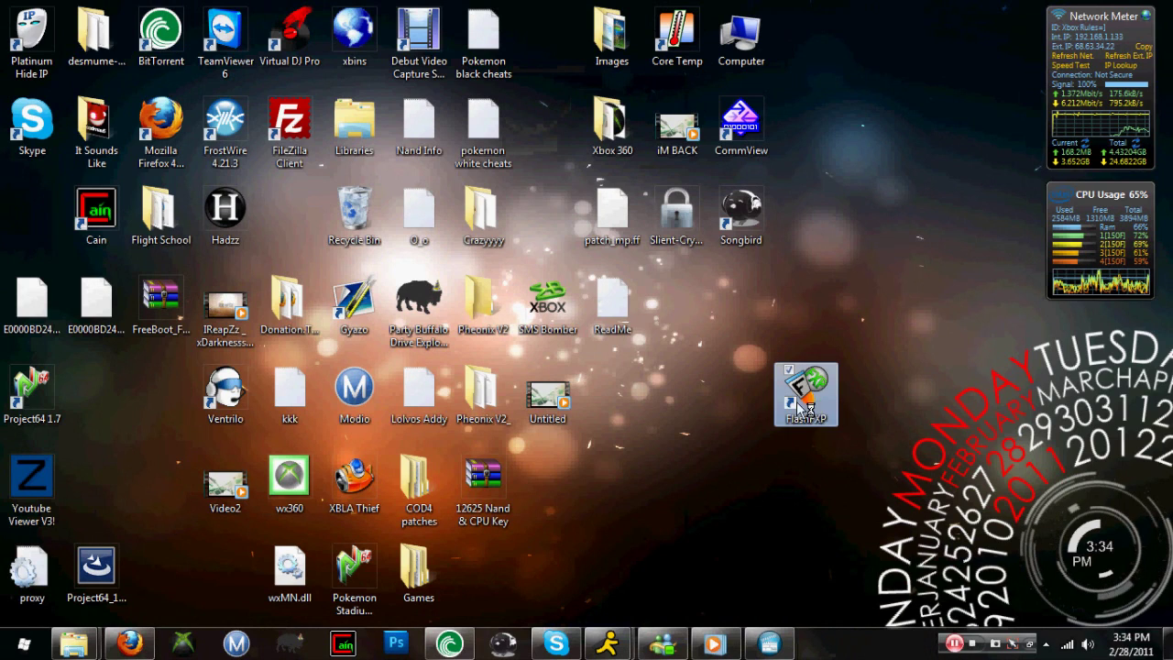
pyautogui.click(675, 369)
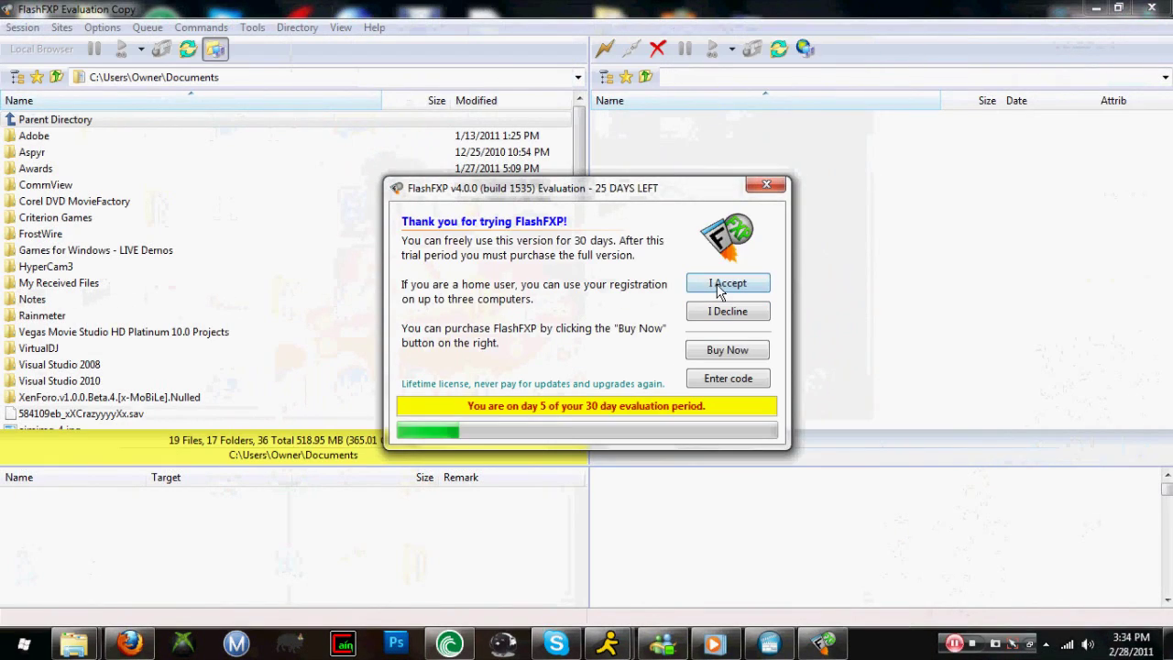
pyautogui.click(720, 286)
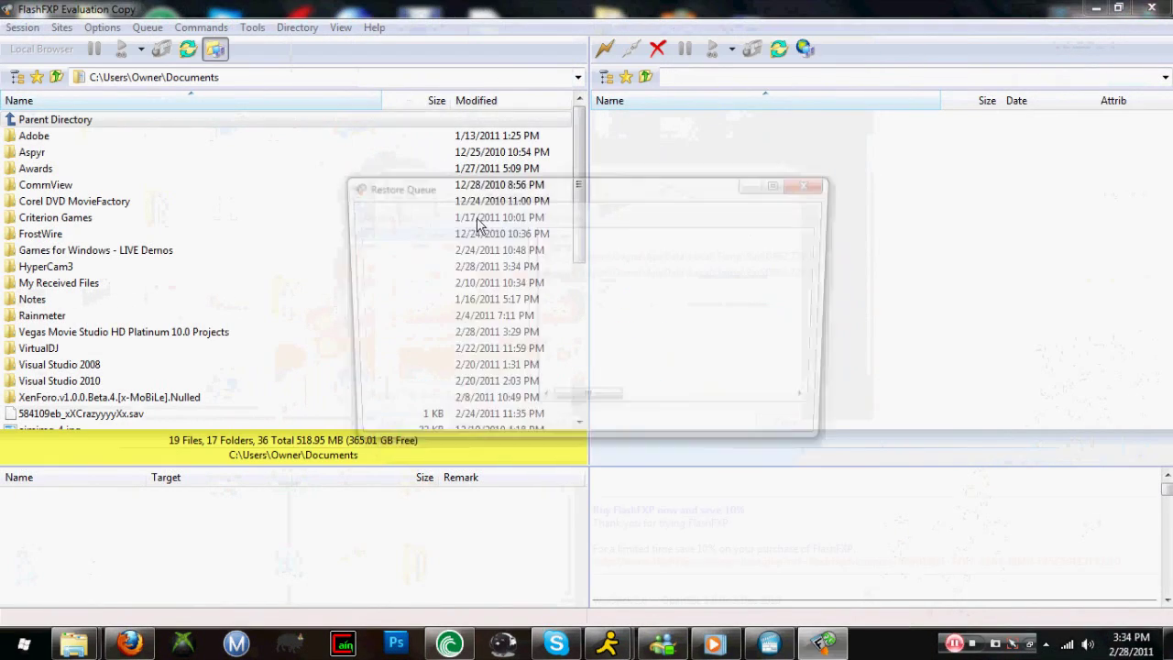
pyautogui.click(778, 433)
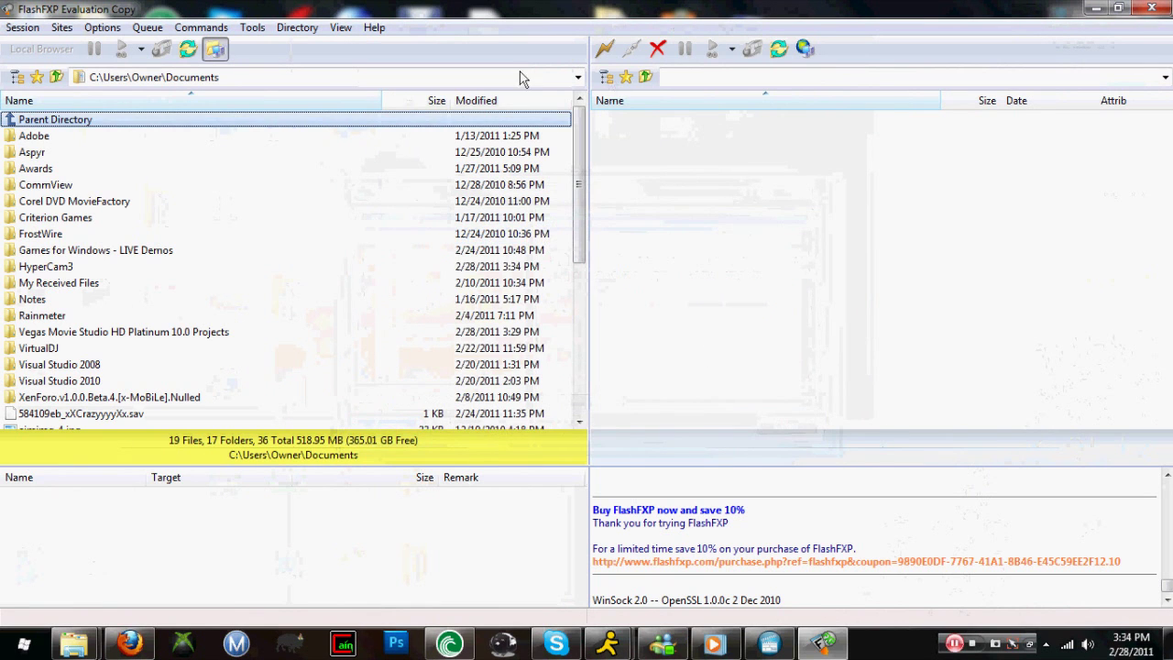
pyautogui.click(605, 48)
pyautogui.click(632, 76)
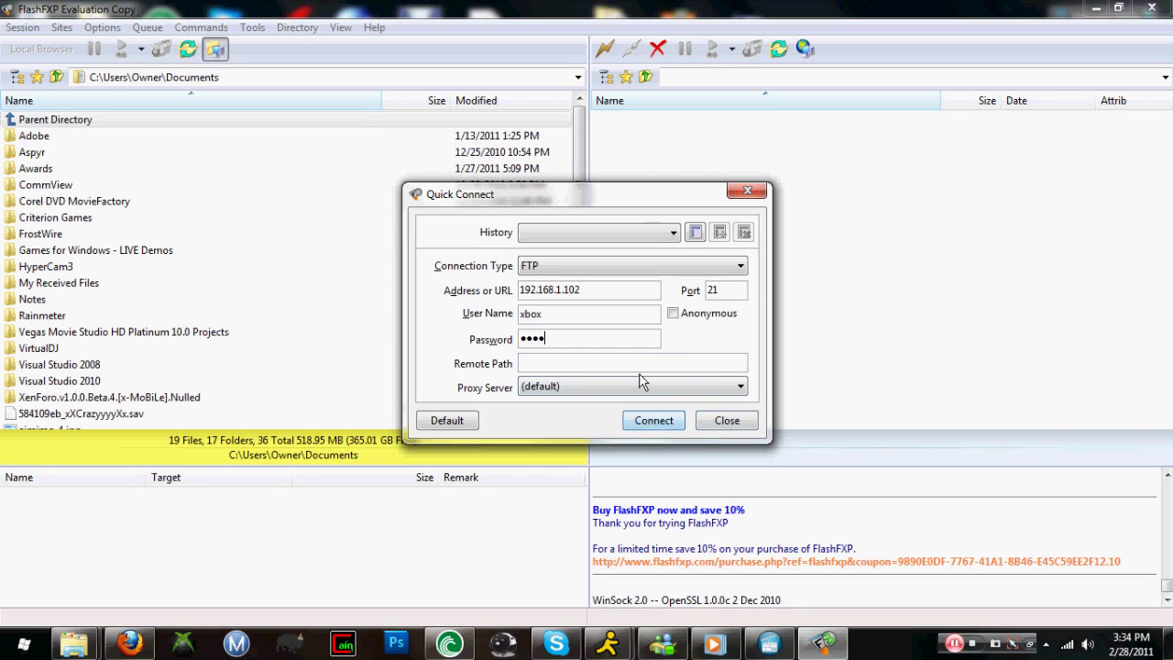
pyautogui.click(654, 421)
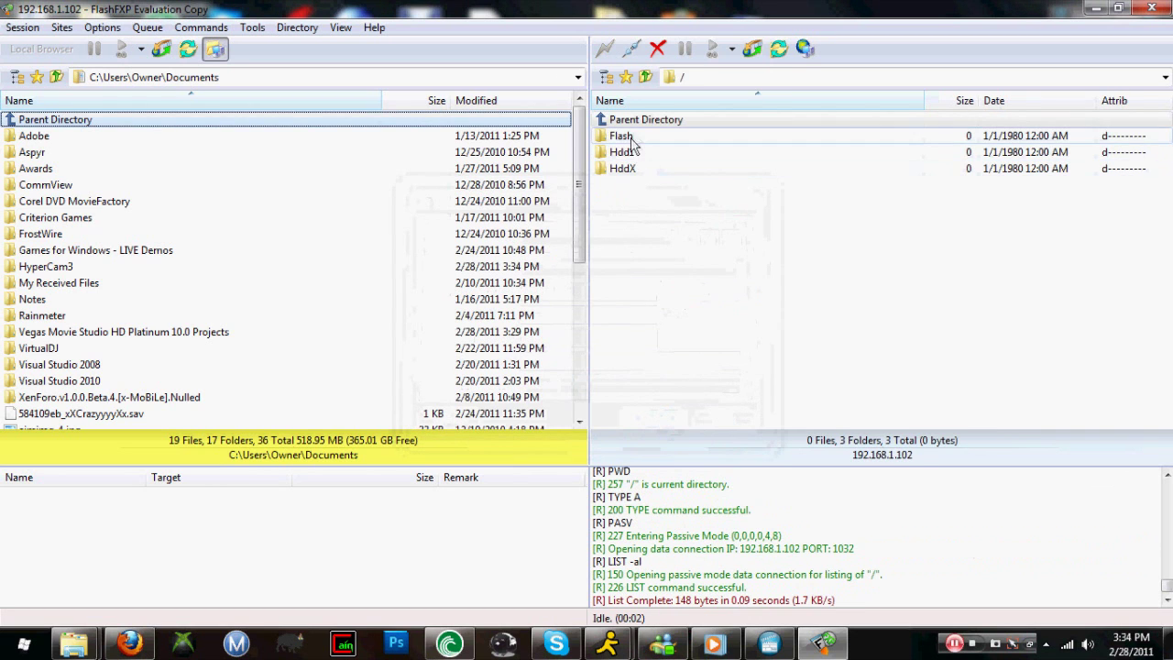
pyautogui.moveTo(652, 201); pyautogui.dragTo(641, 133)
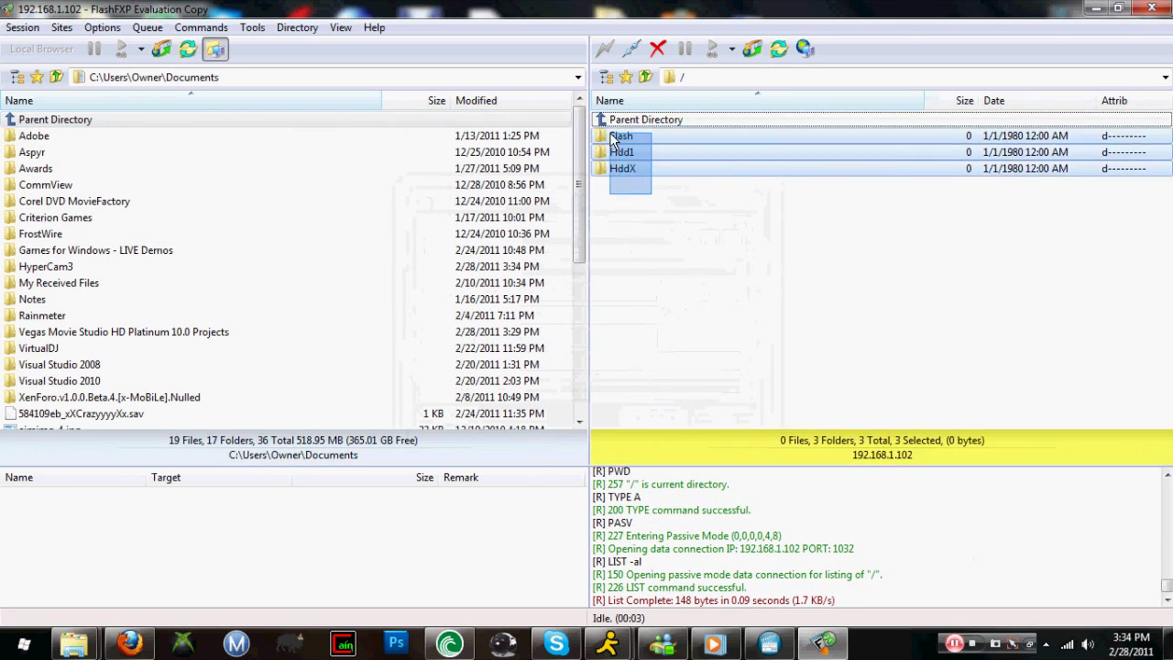
pyautogui.click(674, 197)
pyautogui.doubleClick(656, 155)
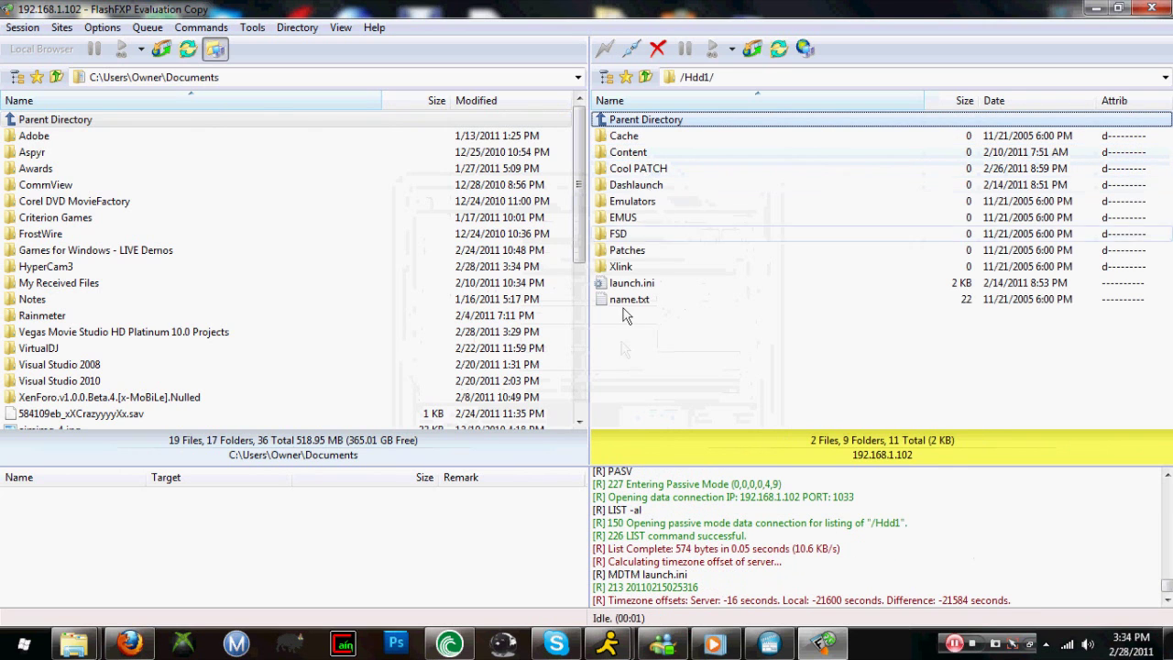
pyautogui.click(638, 167)
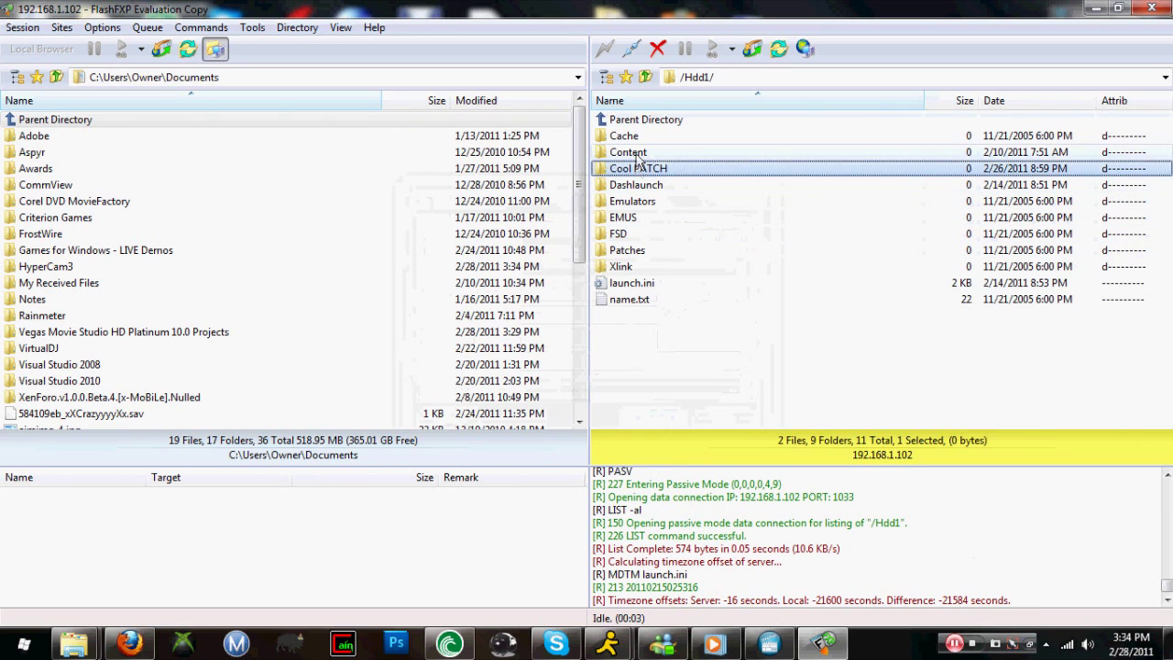
pyautogui.doubleClick(636, 154)
pyautogui.doubleClick(639, 135)
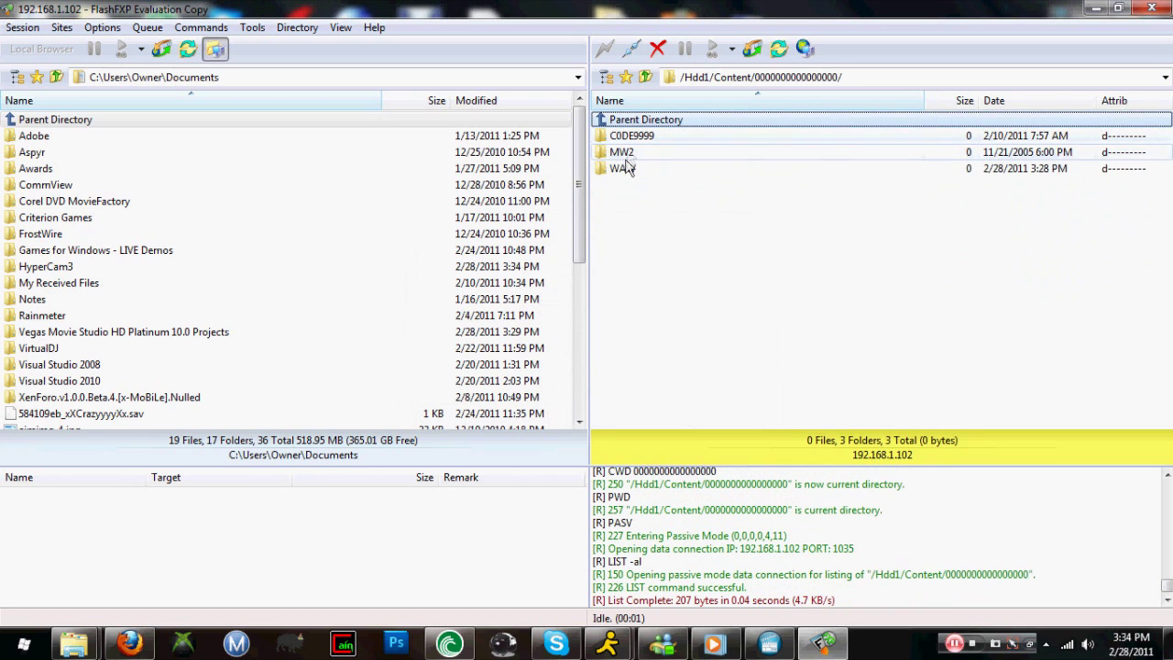
# Attempt to delete the WAW folder, confirming Yes, then go up to Content
pyautogui.click(623, 168)
pyautogui.rightClick(624, 171)
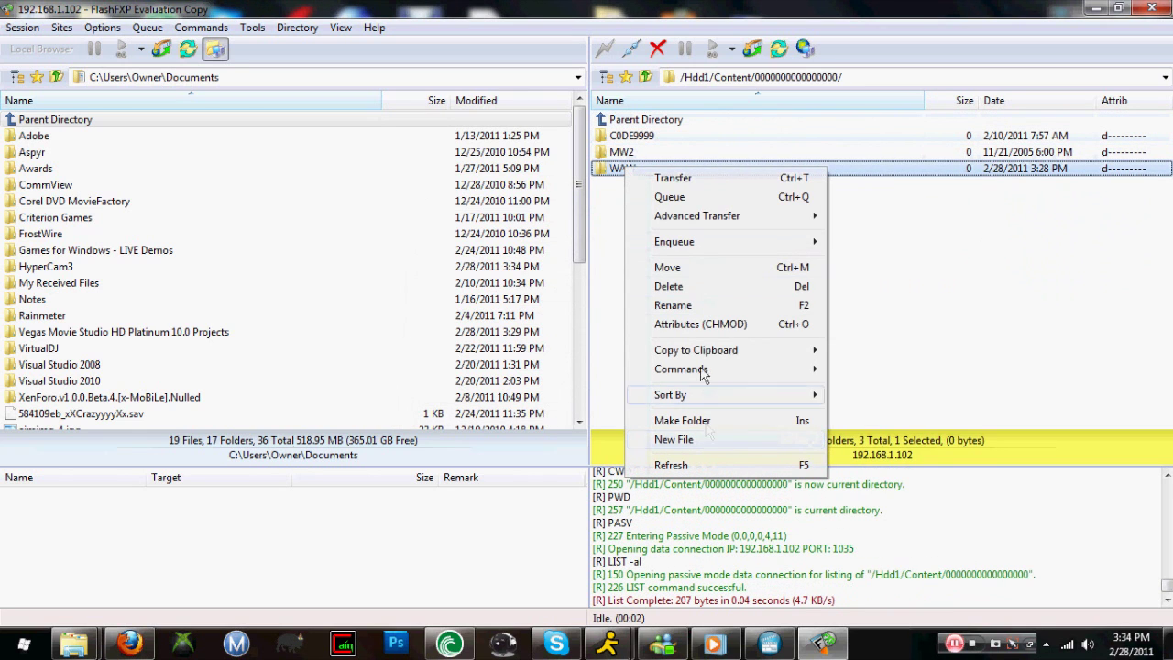
pyautogui.click(668, 287)
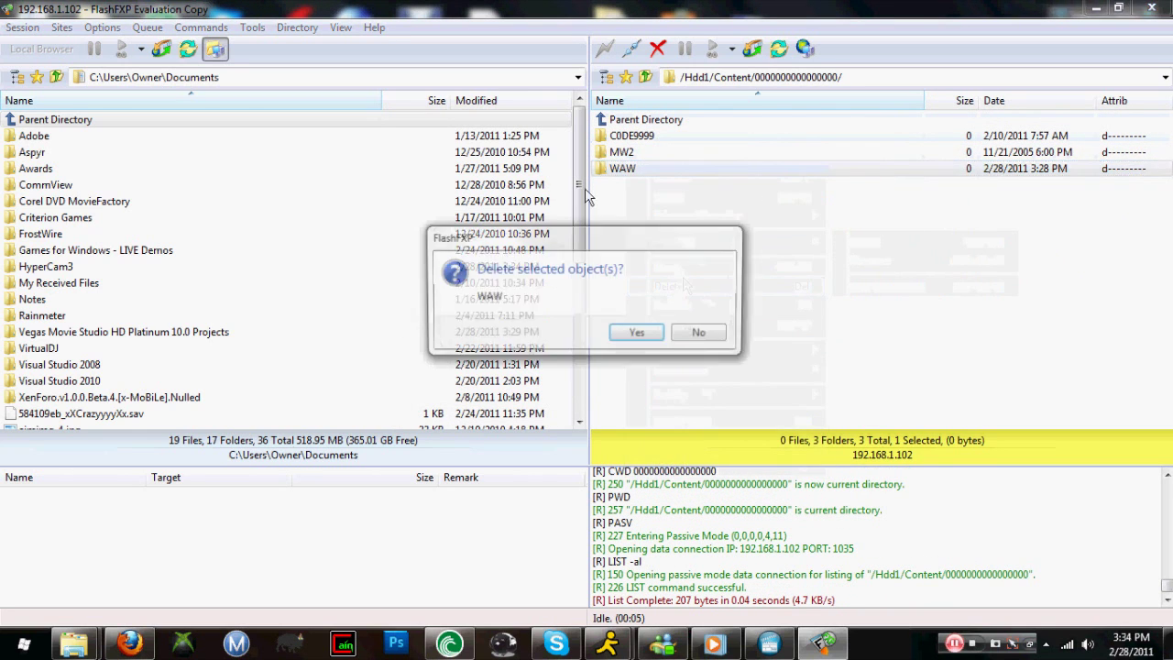
pyautogui.click(637, 336)
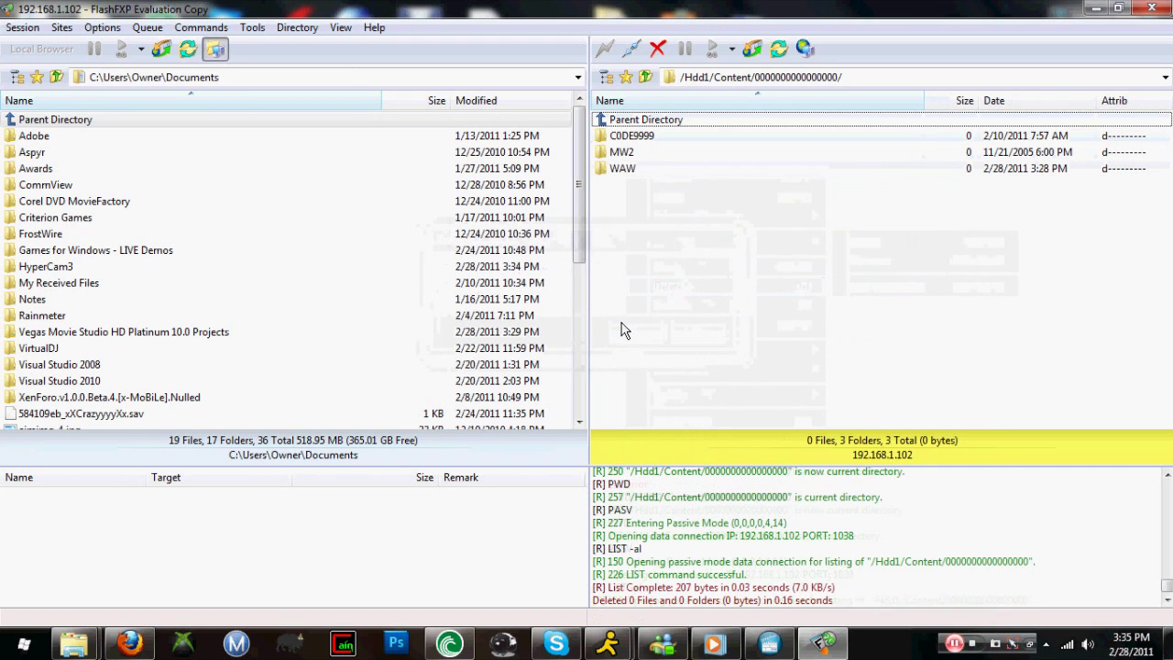
pyautogui.doubleClick(655, 120)
pyautogui.doubleClick(660, 121)
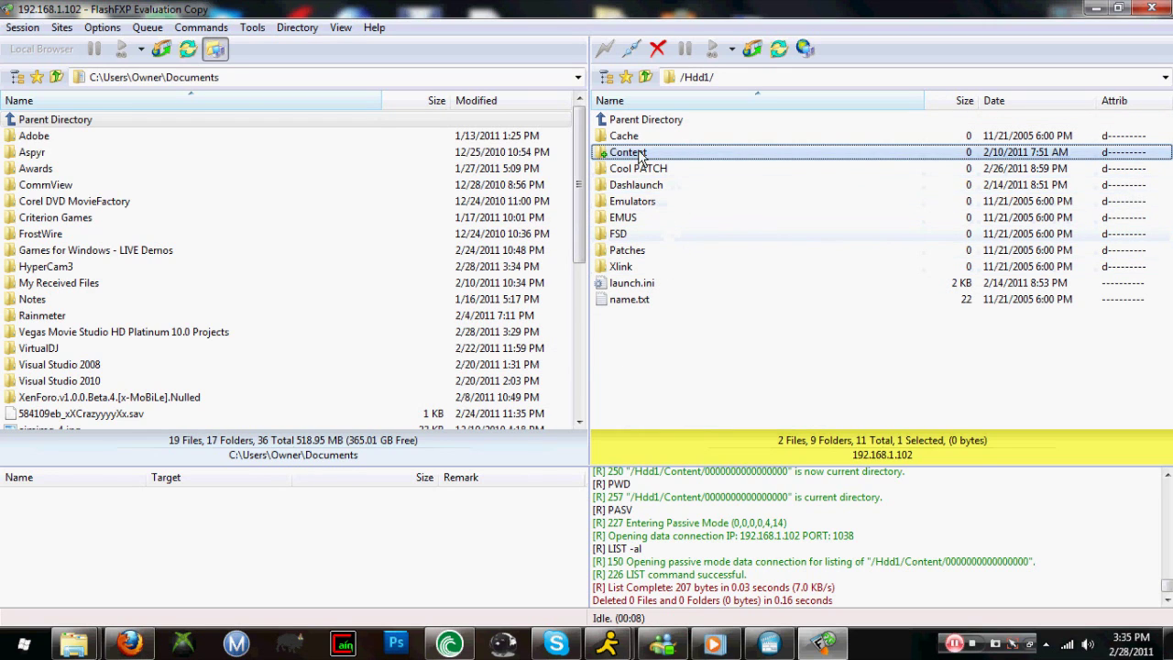
pyautogui.doubleClick(640, 154)
pyautogui.doubleClick(639, 135)
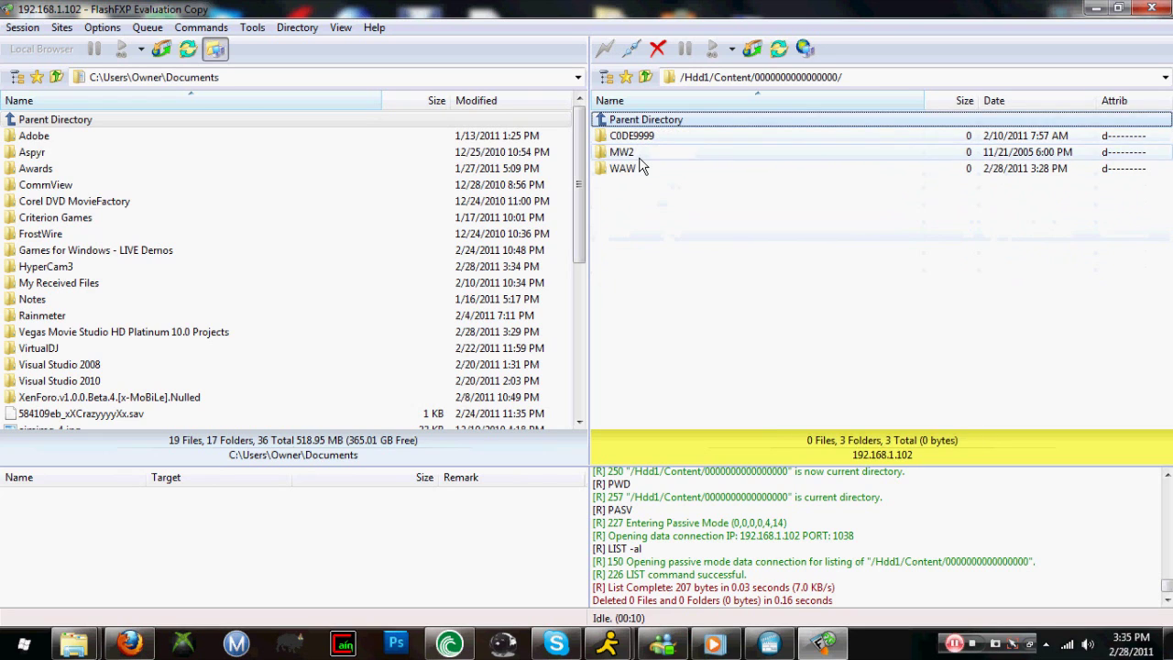
pyautogui.doubleClick(638, 153)
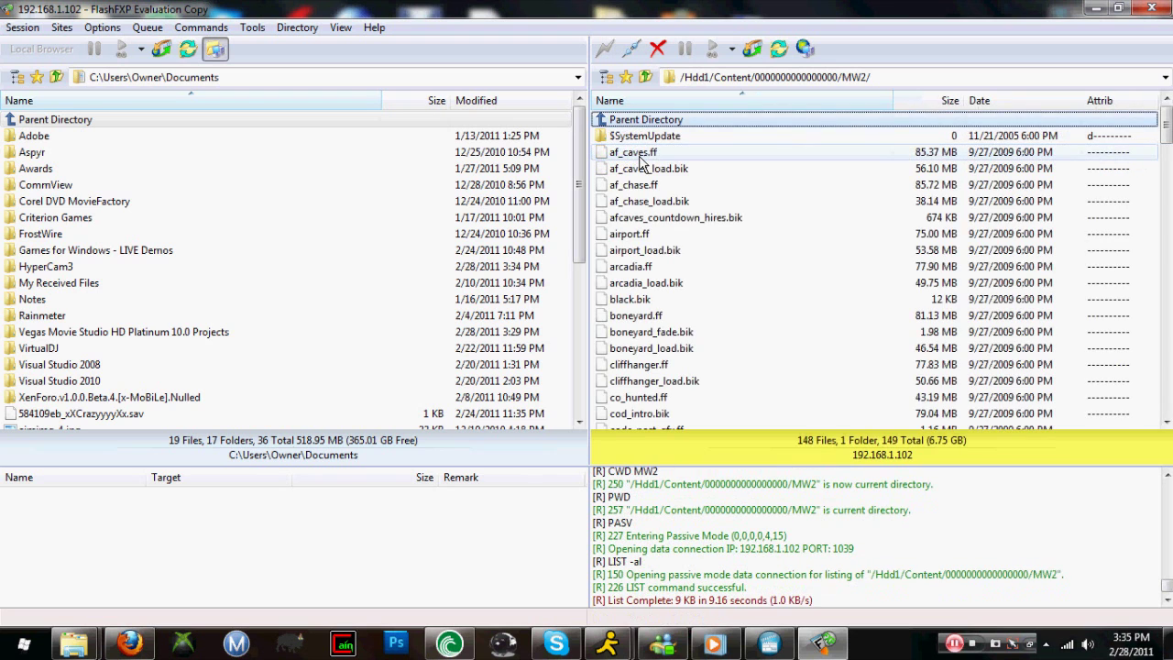
pyautogui.scroll(-1, 646, 174)
pyautogui.scroll(-4, 604, 211)
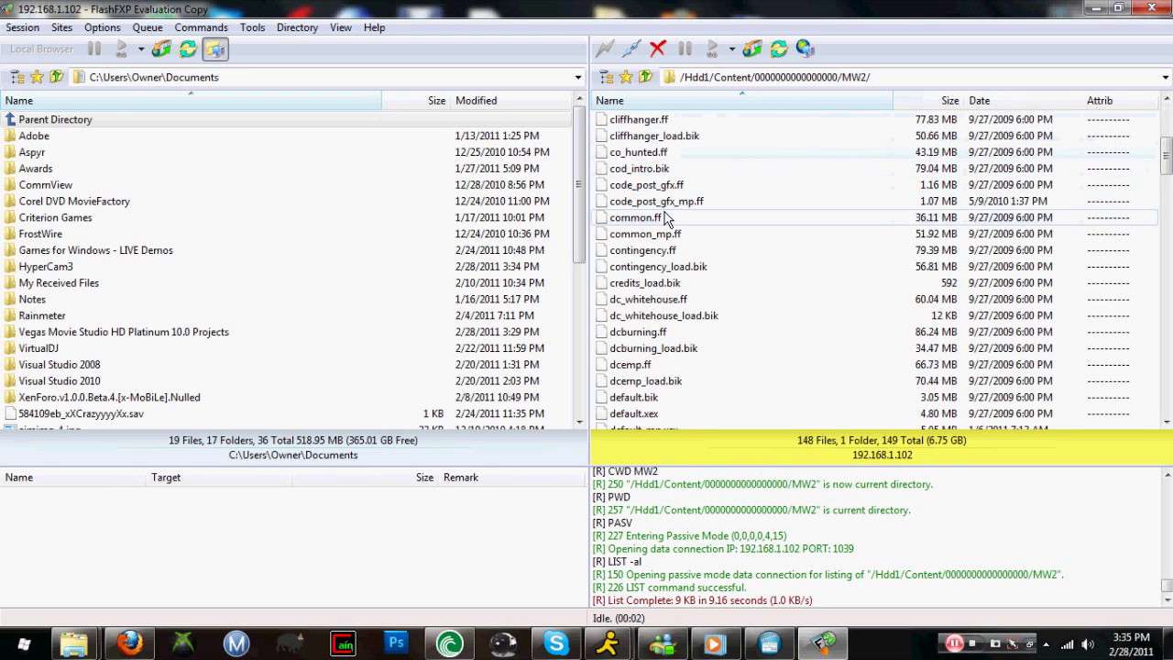
pyautogui.scroll(-5, 669, 234)
pyautogui.scroll(-4, 671, 240)
pyautogui.scroll(-10, 671, 243)
pyautogui.scroll(-10, 671, 247)
pyautogui.scroll(-7, 669, 257)
pyautogui.scroll(-3, 669, 257)
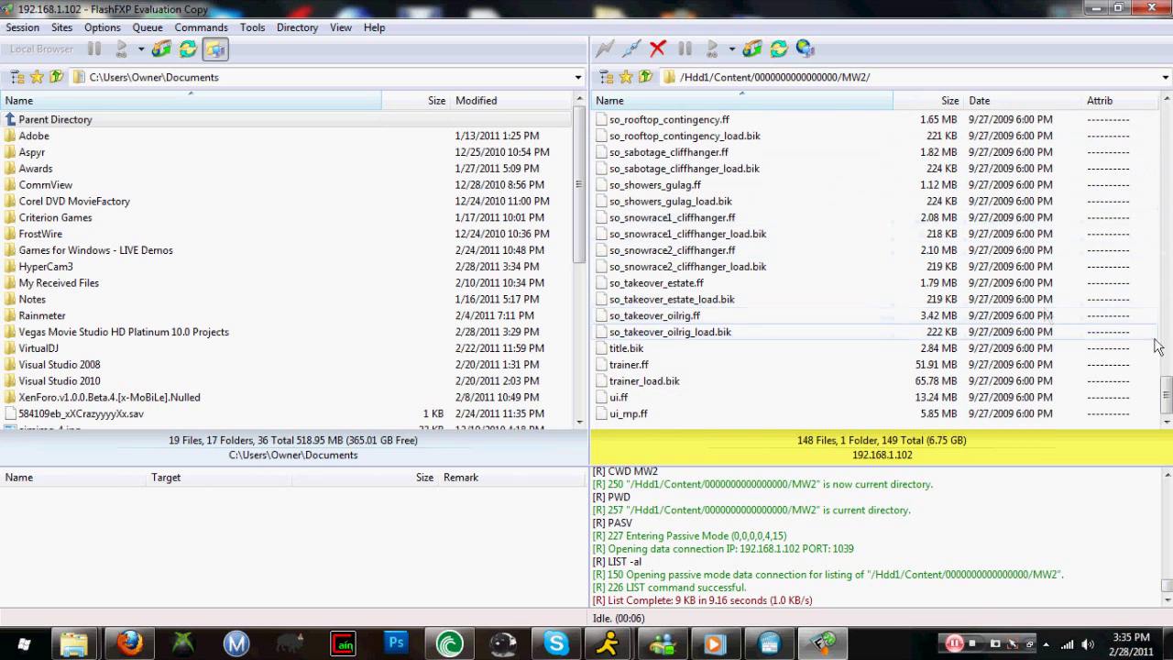
pyautogui.scroll(10, 1157, 254)
pyautogui.scroll(20, 1156, 254)
pyautogui.scroll(5, 1157, 253)
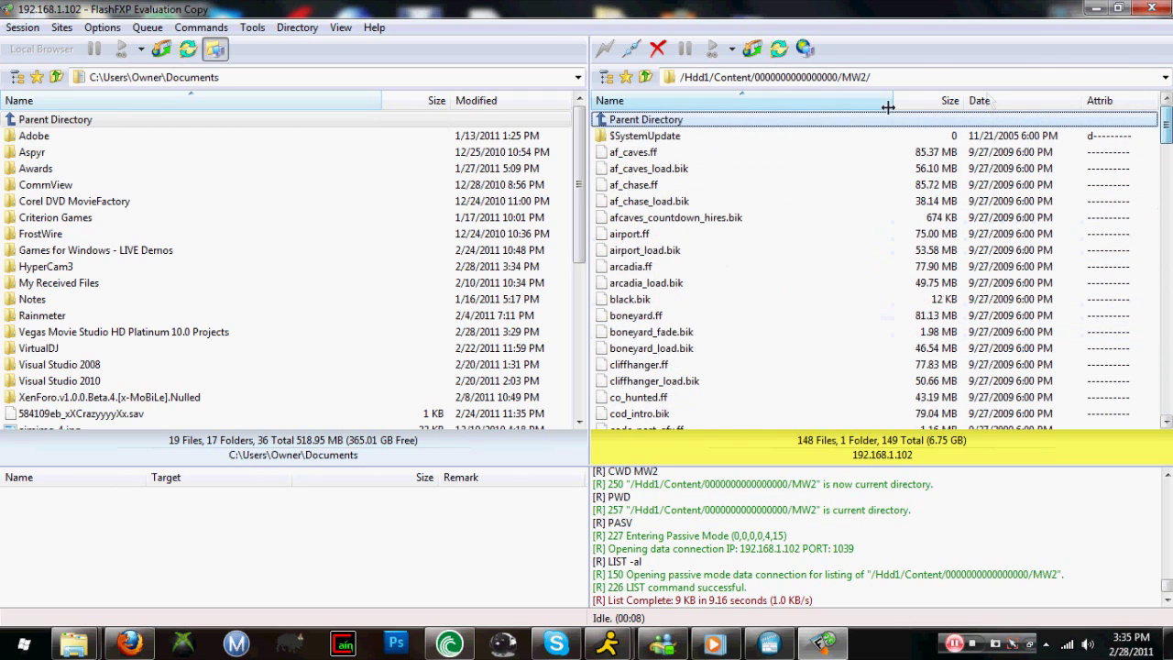
# Go up to the Xbox root, browse the Flash folder, then close FlashFXP
pyautogui.doubleClick(728, 121)
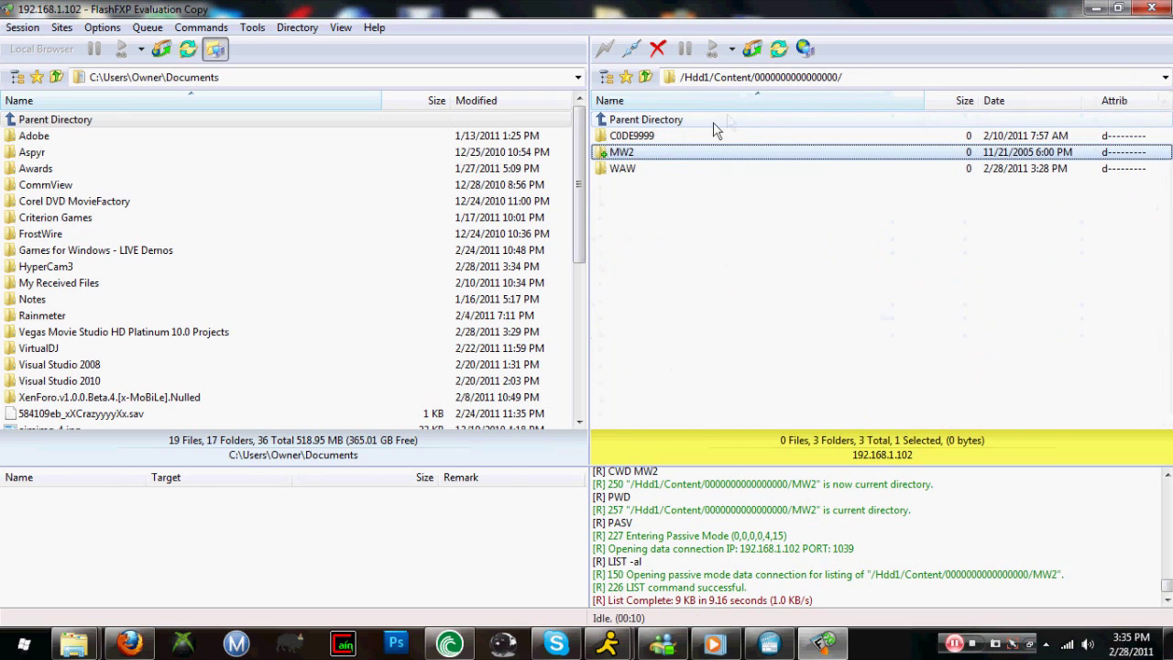
pyautogui.doubleClick(665, 124)
pyautogui.doubleClick(665, 125)
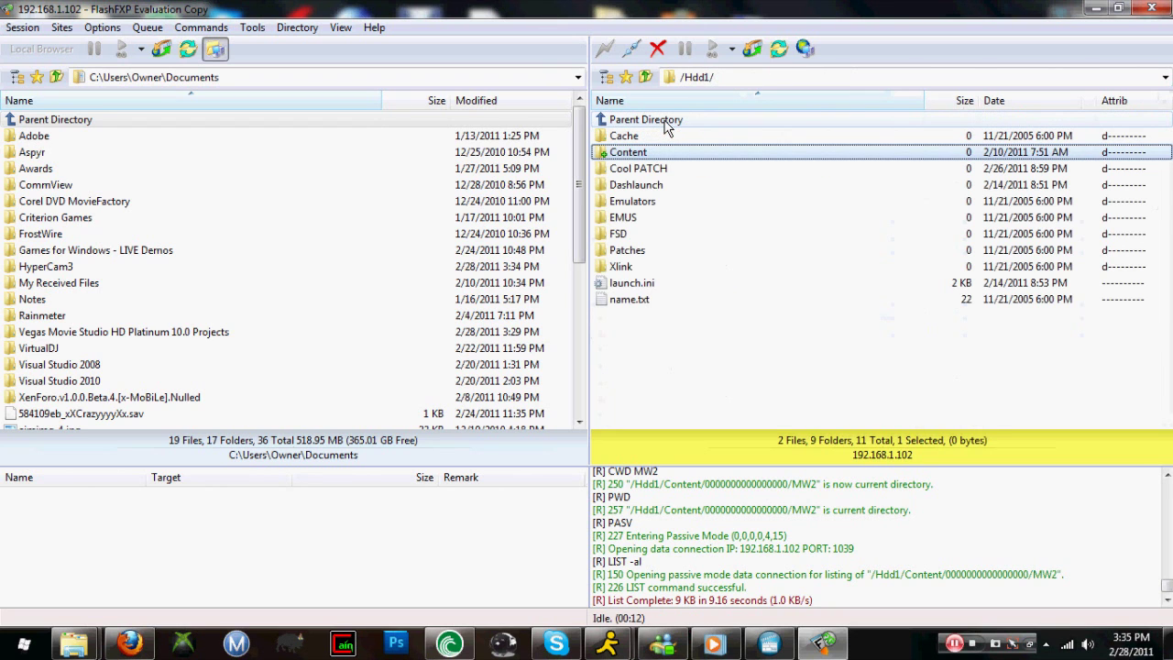
pyautogui.doubleClick(665, 124)
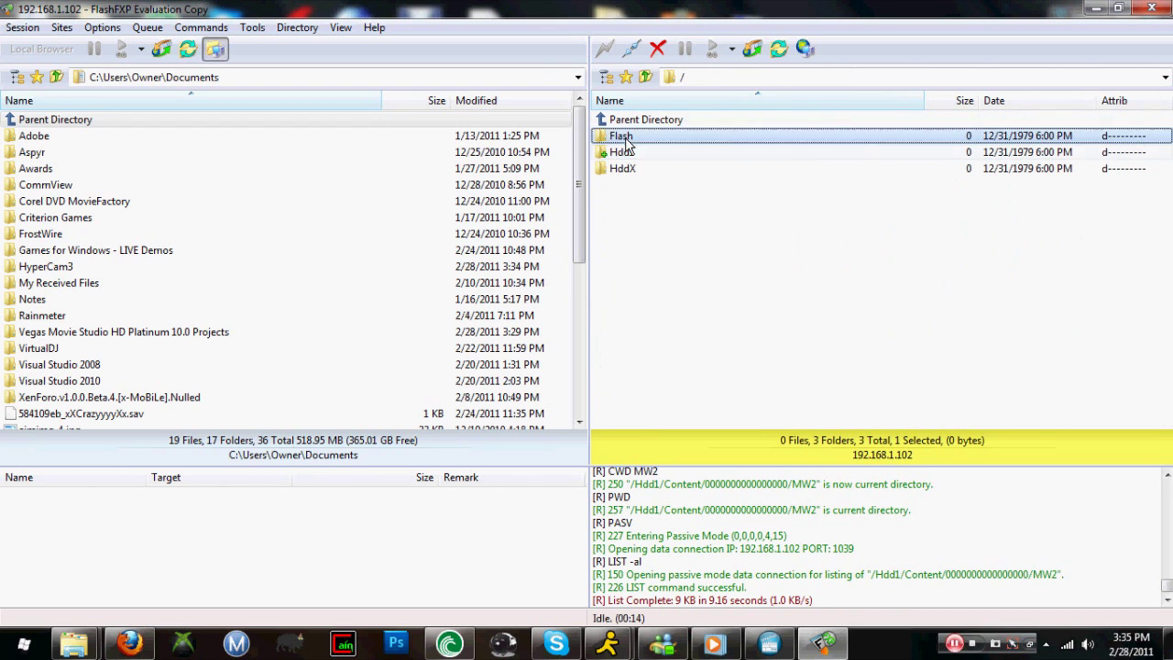
pyautogui.doubleClick(628, 136)
pyautogui.scroll(-4, 632, 184)
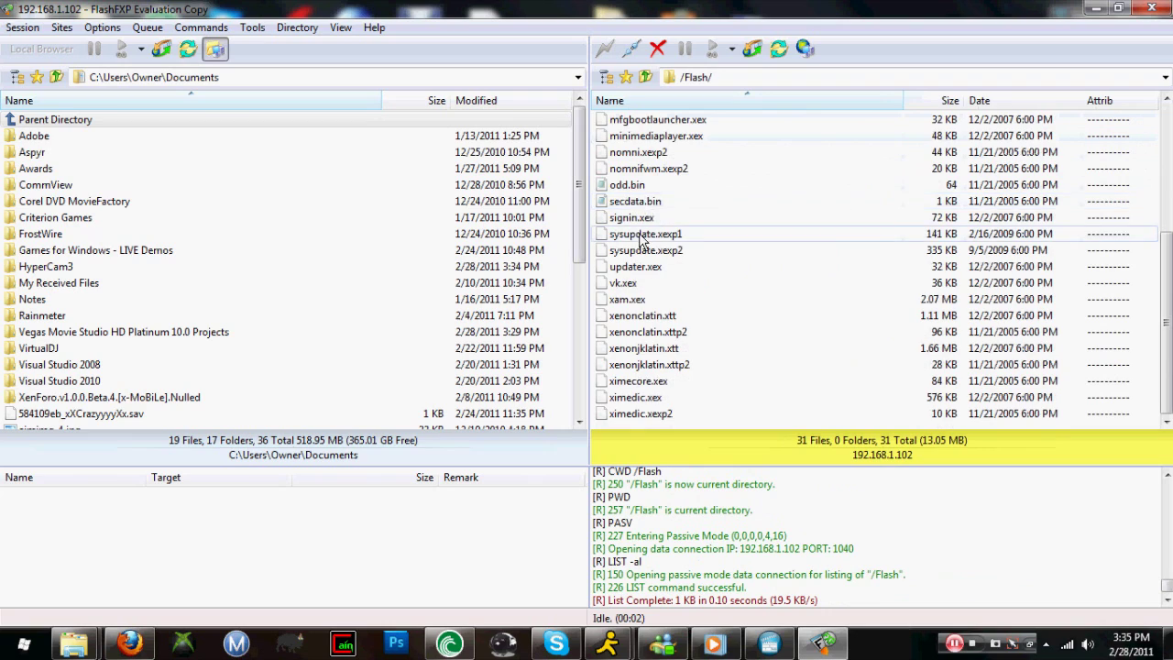
pyautogui.scroll(5, 641, 239)
pyautogui.doubleClick(674, 121)
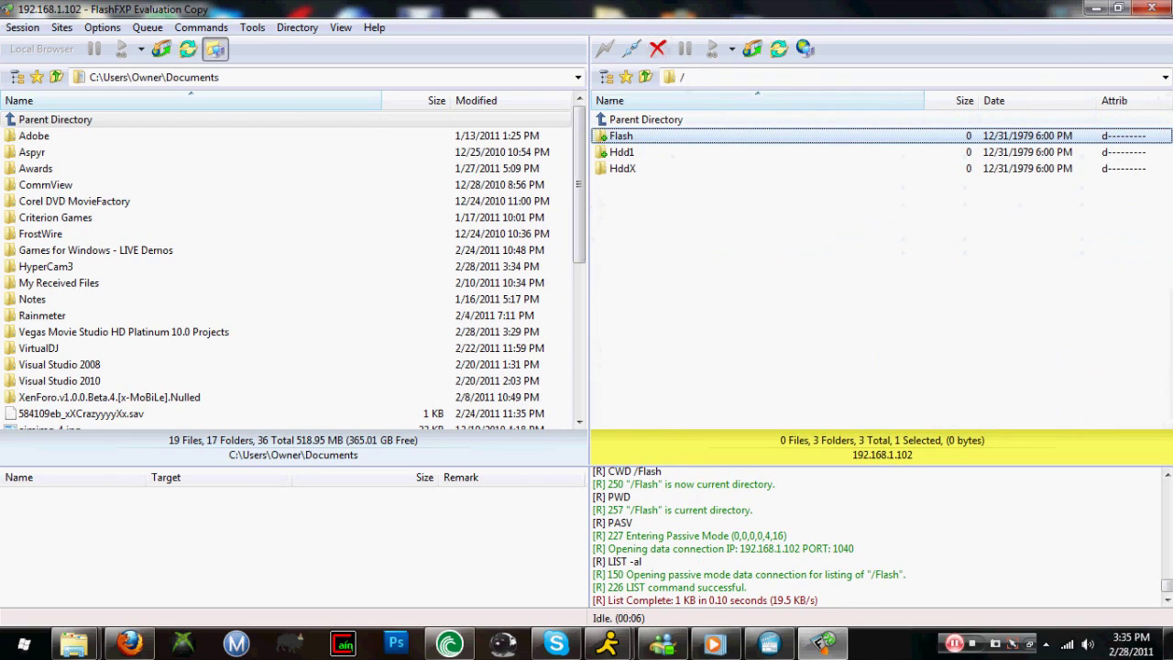
pyautogui.click(1150, 8)
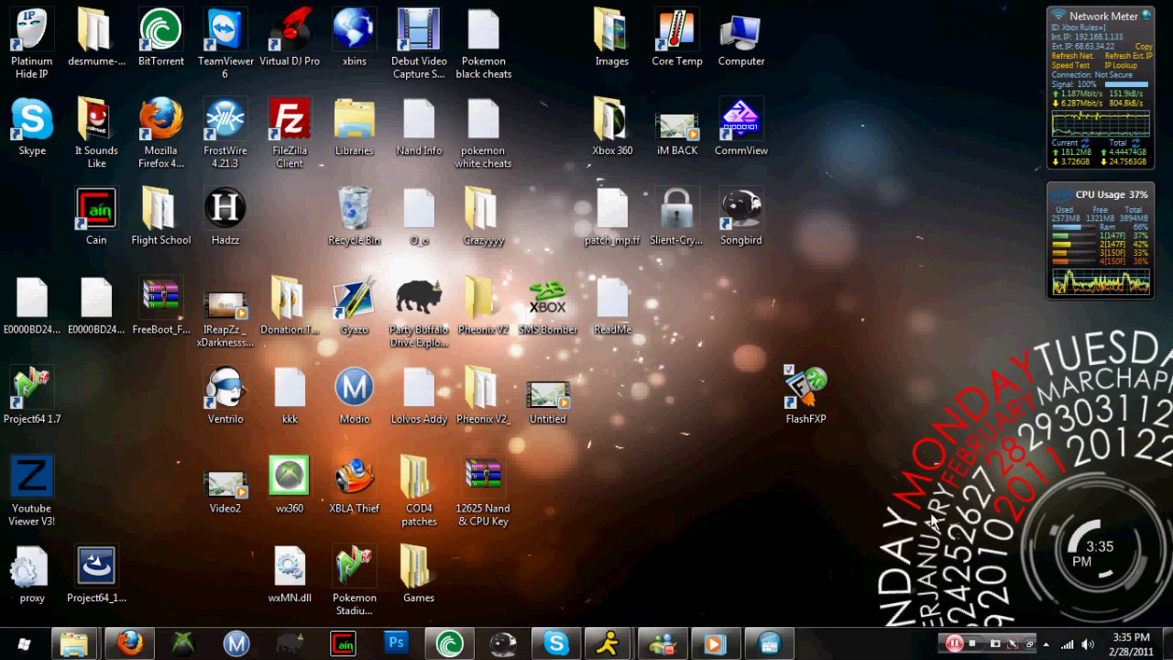
pyautogui.moveTo(784, 508); pyautogui.dragTo(864, 555)
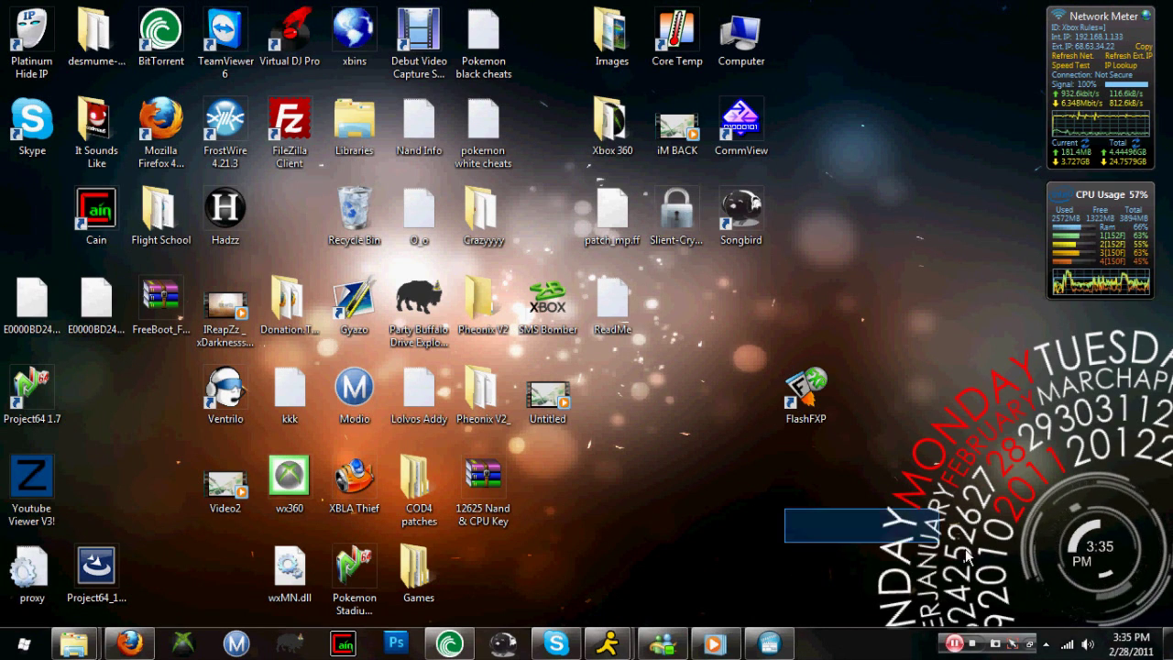